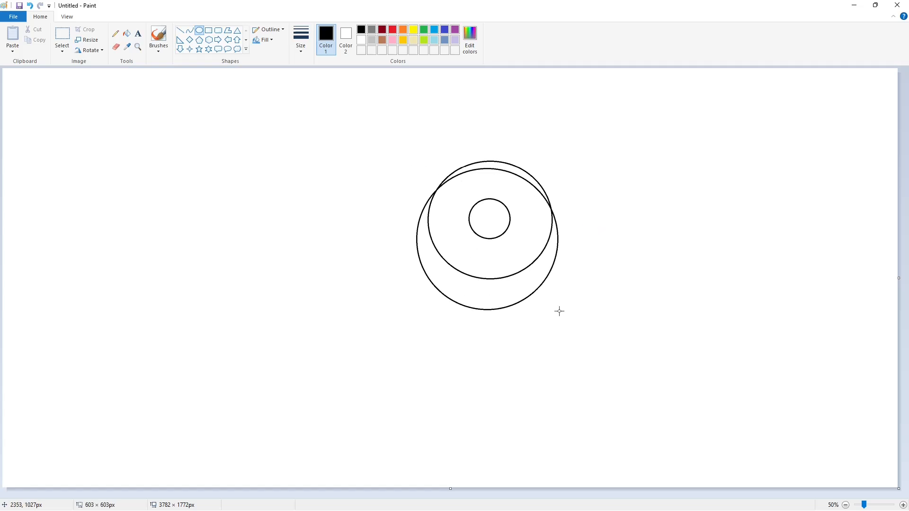
# Draw a larger outer circle around the two circles, stretched and widened to enclose them evenly
pyautogui.moveTo(466, 239); pyautogui.dragTo(465, 215)
pyautogui.moveTo(490, 286); pyautogui.dragTo(490, 300)
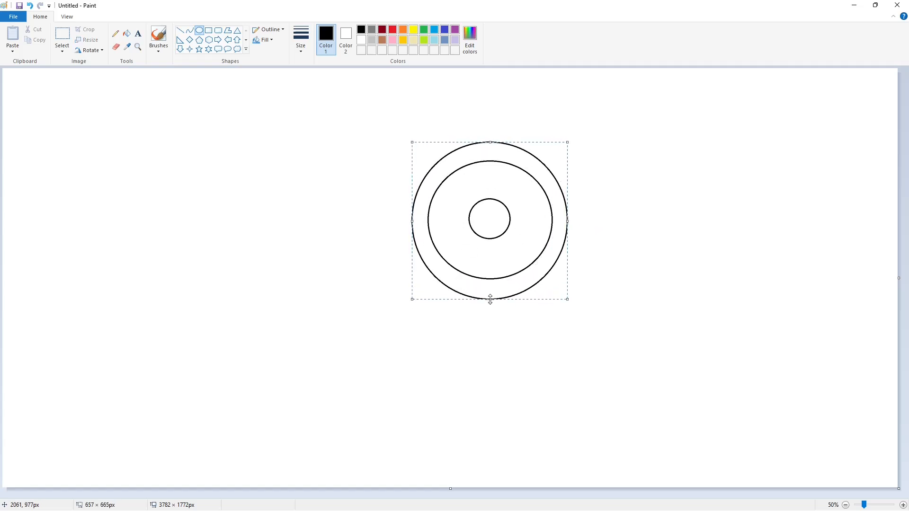
pyautogui.moveTo(568, 221); pyautogui.dragTo(572, 221)
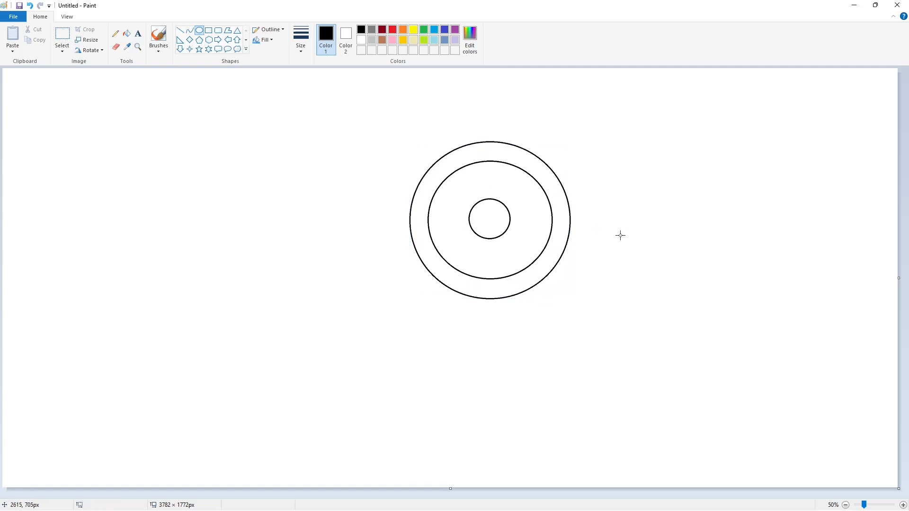
pyautogui.click(180, 30)
# Undo a misplaced line and draw three tooth sides across the band between the outer circles
pyautogui.hotkey('ctrl', 'z')
pyautogui.moveTo(410, 209); pyautogui.dragTo(424, 214)
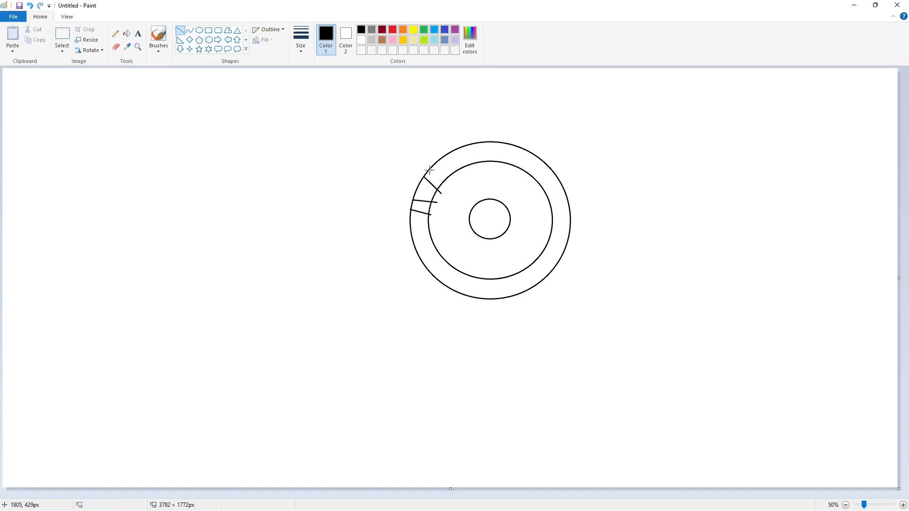
pyautogui.moveTo(429, 171); pyautogui.dragTo(451, 184)
pyautogui.moveTo(449, 153)
pyautogui.mouseDown()
pyautogui.moveTo(457, 177)
pyautogui.moveTo(481, 156)
pyautogui.mouseUp()
# Zoom in and draw white lines breaking the outer circle between the teeth
pyautogui.click(904, 506)
pyautogui.moveTo(360, 495); pyautogui.dragTo(611, 495)
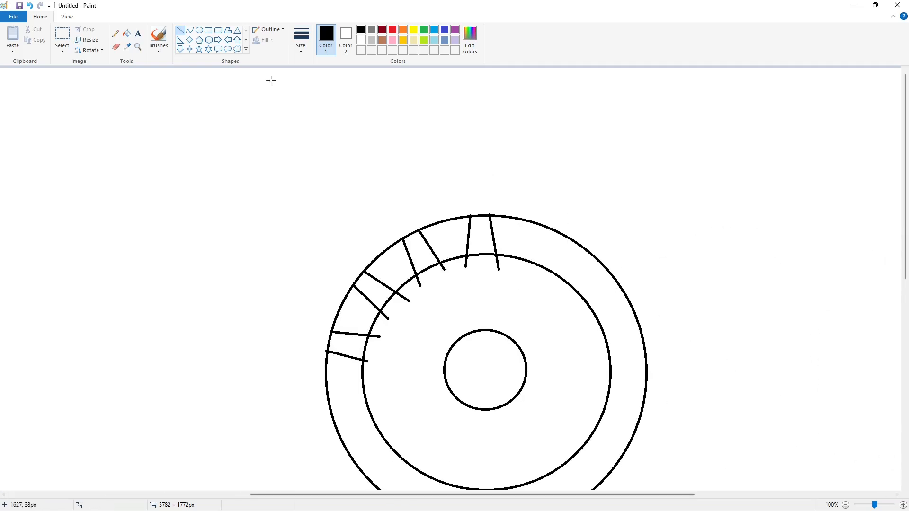
pyautogui.click(361, 40)
pyautogui.scroll(-2, 345, 213)
pyautogui.moveTo(335, 256); pyautogui.dragTo(314, 243)
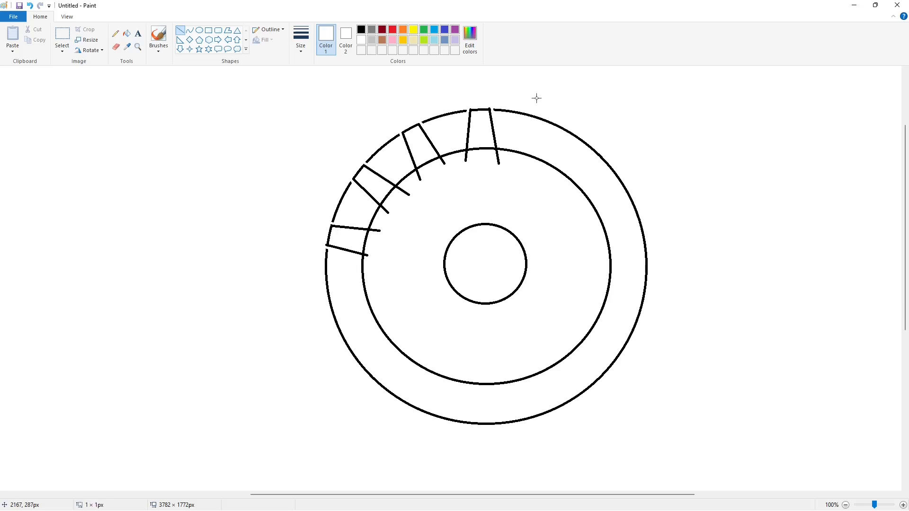
pyautogui.moveTo(472, 107); pyautogui.dragTo(463, 108)
# Bucket-fill three outer circle arcs white to erase them
pyautogui.click(127, 34)
pyautogui.click(500, 110)
pyautogui.click(462, 111)
pyautogui.click(391, 139)
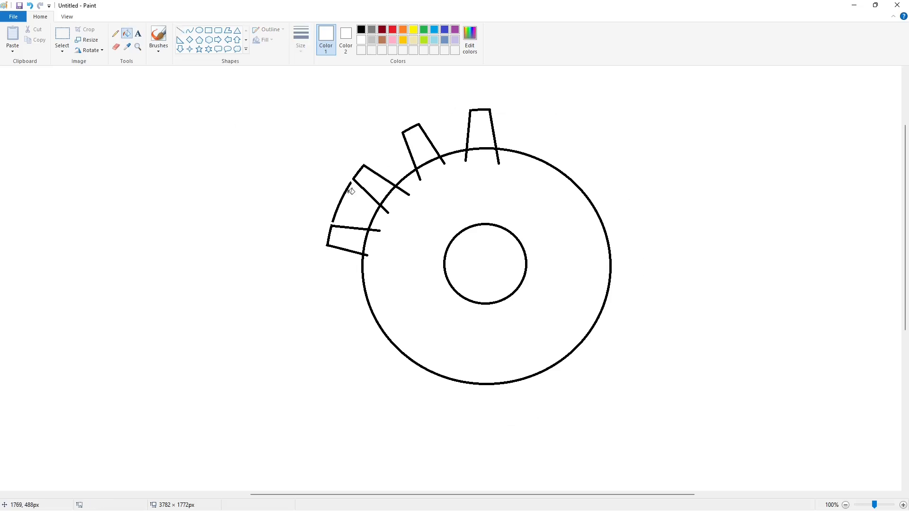
# Copy the whole gear as a transparent, horizontally flipped paste, then delete that copy
pyautogui.click(62, 35)
pyautogui.moveTo(207, 73); pyautogui.dragTo(682, 447)
pyautogui.hotkey('ctrl', 'c')
pyautogui.hotkey('ctrl', 'v')
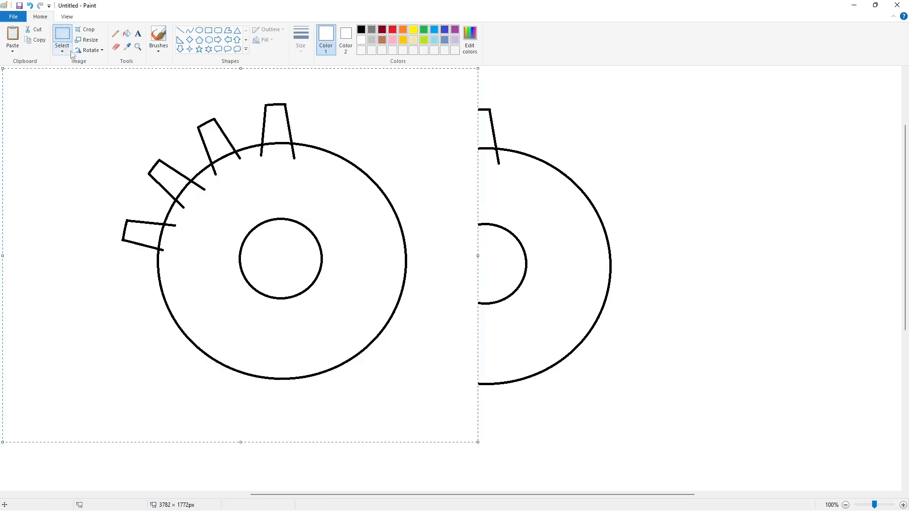
pyautogui.click(62, 49)
pyautogui.click(89, 137)
pyautogui.click(90, 50)
pyautogui.click(107, 103)
pyautogui.moveTo(217, 181); pyautogui.dragTo(426, 191)
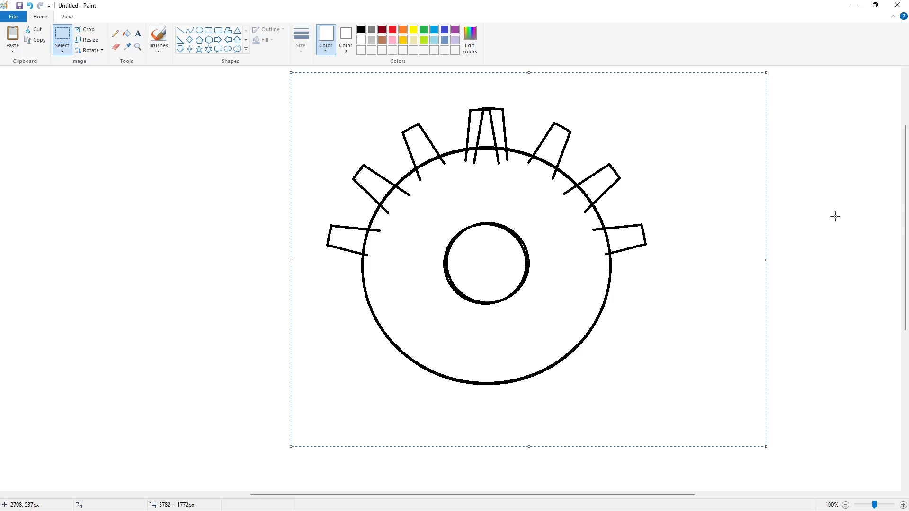
pyautogui.press('Delete')
# Copy the left-side teeth, flip them horizontally and place them on the gear's right side
pyautogui.moveTo(449, 114); pyautogui.dragTo(308, 274)
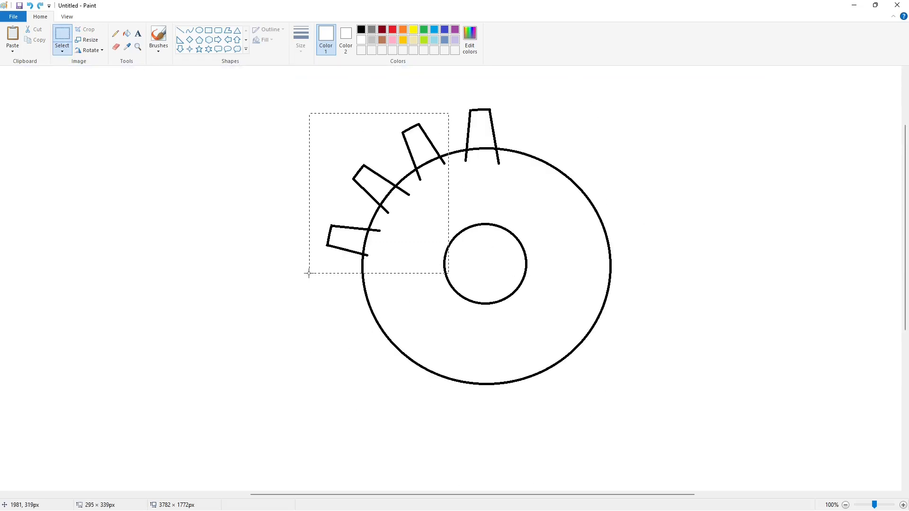
pyautogui.click(318, 269)
pyautogui.hotkey('ctrl', 'v')
pyautogui.press('Delete')
pyautogui.hotkey('ctrl', 'c')
pyautogui.hotkey('ctrl', 'v')
pyautogui.click(89, 51)
pyautogui.click(102, 102)
pyautogui.moveTo(56, 180); pyautogui.dragTo(541, 195)
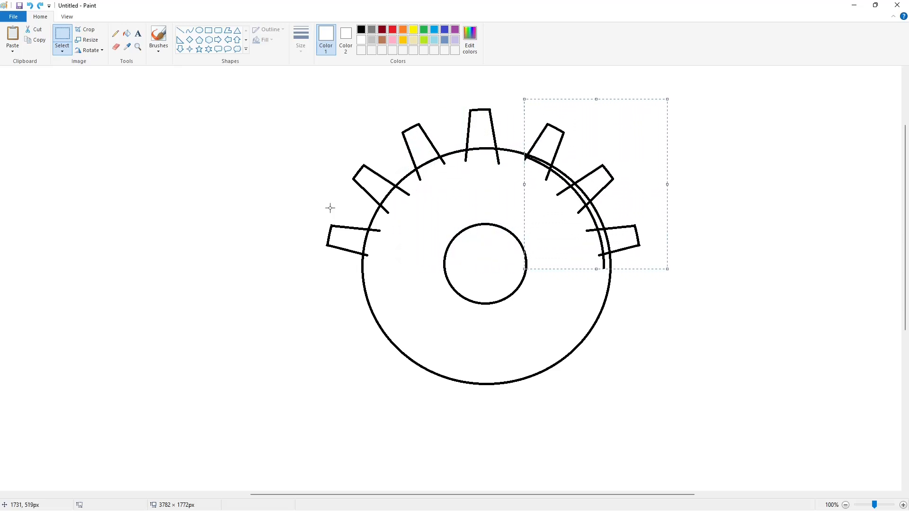
pyautogui.click(313, 209)
# Copy the gear's upper half, flip it vertically and move it down as the lower half
pyautogui.moveTo(211, 71); pyautogui.dragTo(696, 268)
pyautogui.hotkey('ctrl', 'c')
pyautogui.hotkey('ctrl', 'v')
pyautogui.click(89, 50)
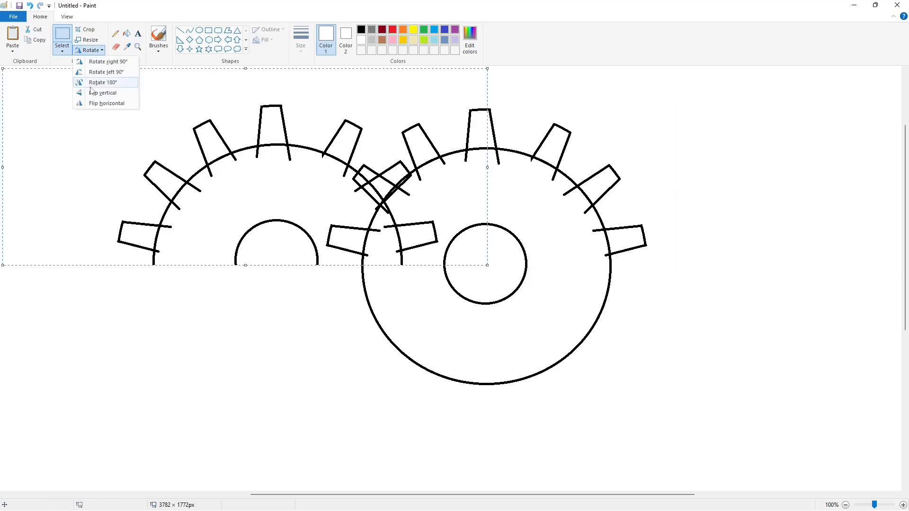
pyautogui.click(91, 92)
pyautogui.moveTo(209, 146); pyautogui.dragTo(420, 341)
# Bucket-fill the gear body and all its teeth black
pyautogui.click(127, 33)
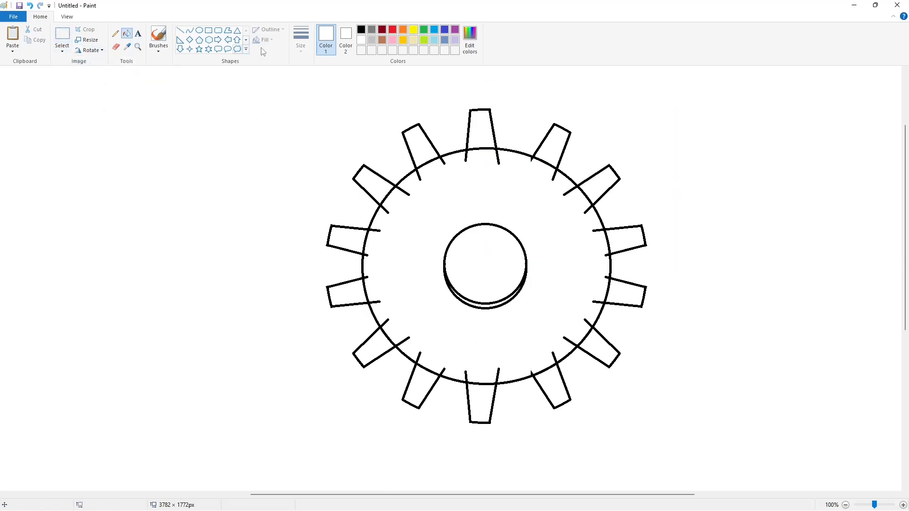
pyautogui.click(361, 30)
pyautogui.click(440, 209)
pyautogui.click(476, 305)
pyautogui.click(586, 189)
pyautogui.click(549, 151)
pyautogui.click(480, 135)
pyautogui.click(423, 150)
pyautogui.click(381, 188)
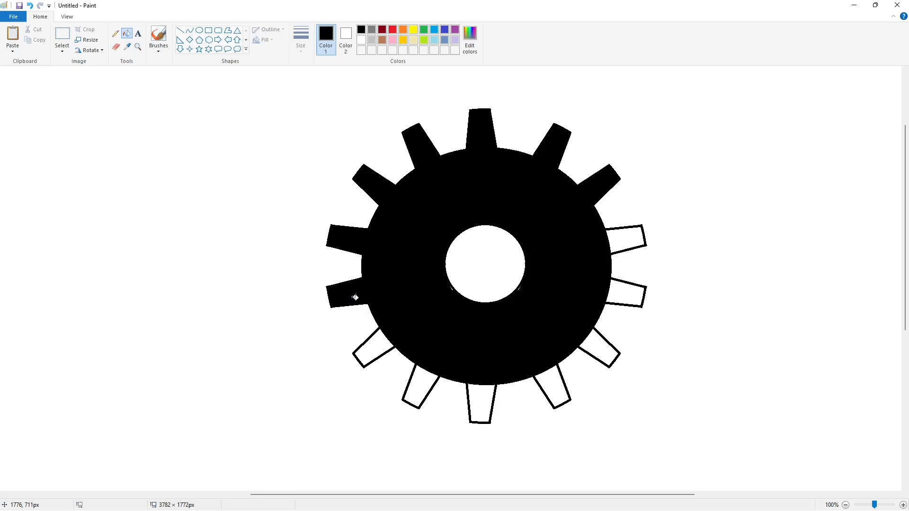
pyautogui.click(546, 377)
pyautogui.click(599, 348)
pyautogui.click(625, 294)
pyautogui.click(625, 239)
# Choose a thicker line and draw a short line patching the area near the hole
pyautogui.click(180, 30)
pyautogui.click(301, 40)
pyautogui.click(304, 98)
pyautogui.moveTo(517, 292); pyautogui.dragTo(530, 282)
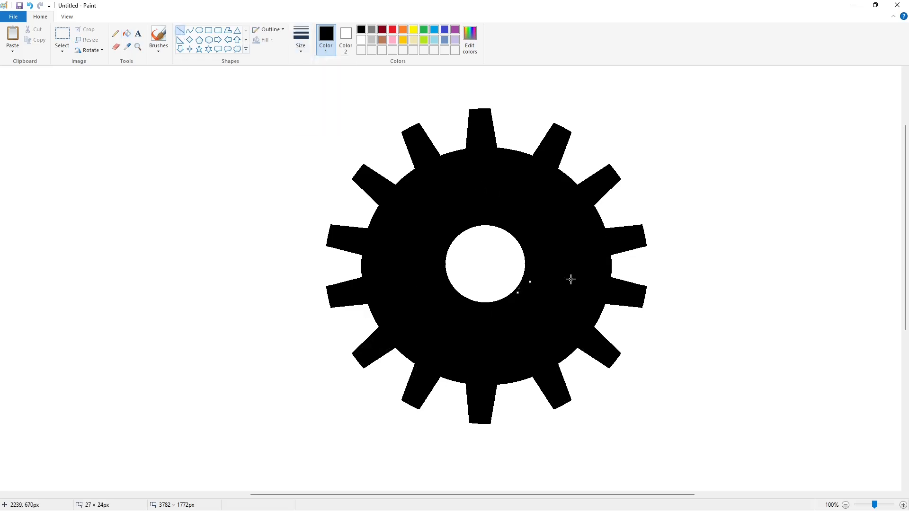
pyautogui.scroll(-1, 791, 450)
# Copy the black gear and place the duplicate at the upper right
pyautogui.click(62, 34)
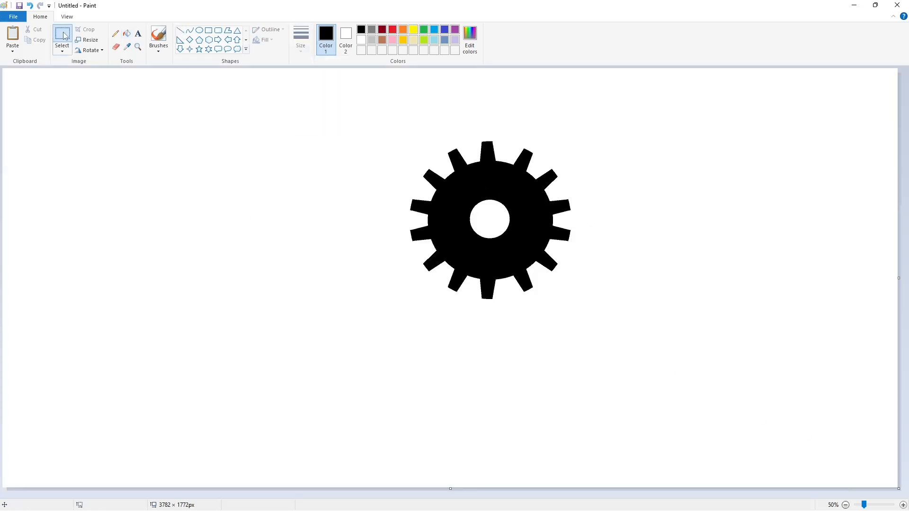
pyautogui.moveTo(345, 91); pyautogui.dragTo(617, 322)
pyautogui.hotkey('ctrl', 'c')
pyautogui.hotkey('ctrl', 'v')
pyautogui.moveTo(102, 163)
pyautogui.mouseDown()
pyautogui.moveTo(761, 162)
pyautogui.moveTo(757, 124)
pyautogui.mouseUp()
pyautogui.click(737, 339)
# Fill the left gear purple and draw a black circle outline to its left
pyautogui.click(199, 30)
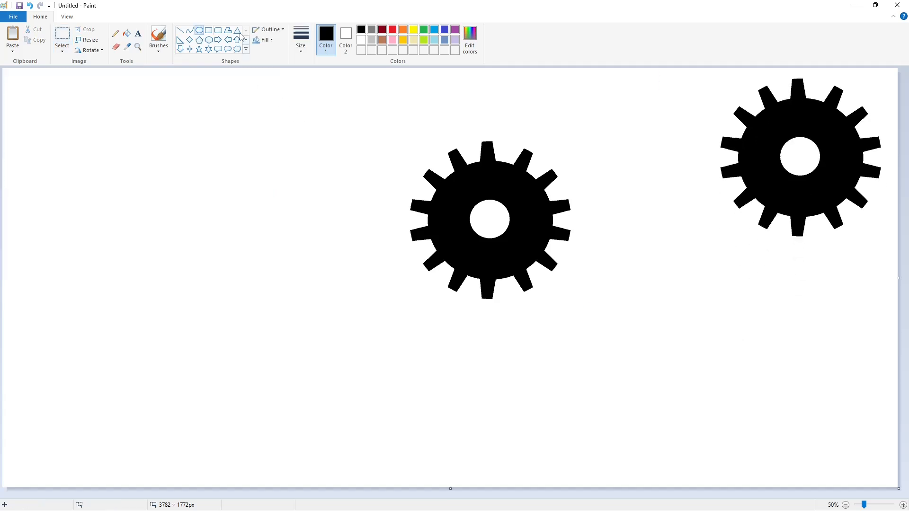
pyautogui.click(455, 29)
pyautogui.click(127, 34)
pyautogui.click(452, 204)
pyautogui.click(199, 30)
pyautogui.click(361, 29)
pyautogui.moveTo(318, 241)
pyautogui.mouseDown()
pyautogui.moveTo(322, 264)
pyautogui.moveTo(402, 325)
pyautogui.mouseUp()
# Set the line thickness, delete the first circle and draw a small circle instead
pyautogui.click(301, 42)
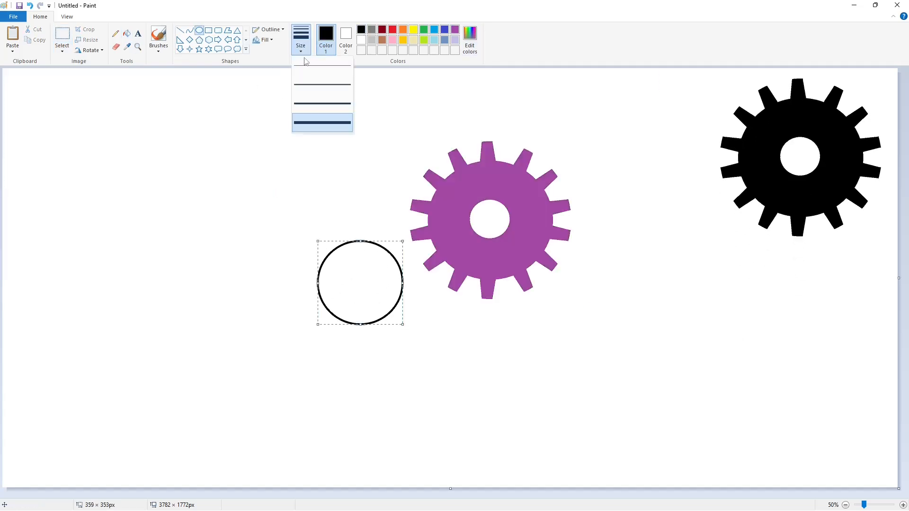
pyautogui.click(325, 121)
pyautogui.press('Delete')
pyautogui.moveTo(344, 261)
pyautogui.mouseDown()
pyautogui.moveTo(375, 291)
pyautogui.moveTo(358, 274)
pyautogui.mouseUp()
pyautogui.moveTo(361, 285)
pyautogui.mouseDown()
pyautogui.moveTo(377, 275)
pyautogui.moveTo(363, 288)
pyautogui.mouseUp()
# Draw a middle circle centred around the small one, adjusting its size
pyautogui.moveTo(319, 232); pyautogui.dragTo(406, 319)
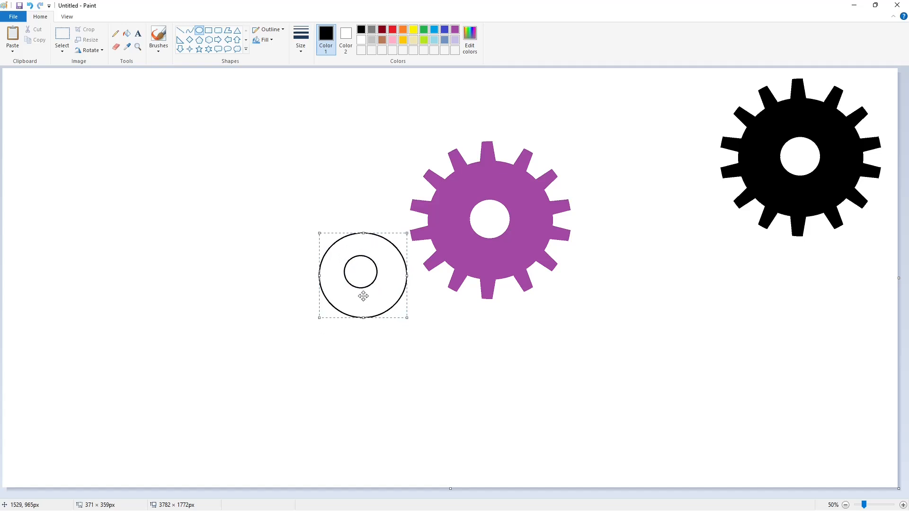
pyautogui.moveTo(363, 297); pyautogui.dragTo(356, 288)
pyautogui.moveTo(399, 268); pyautogui.dragTo(411, 268)
pyautogui.moveTo(362, 310); pyautogui.dragTo(361, 319)
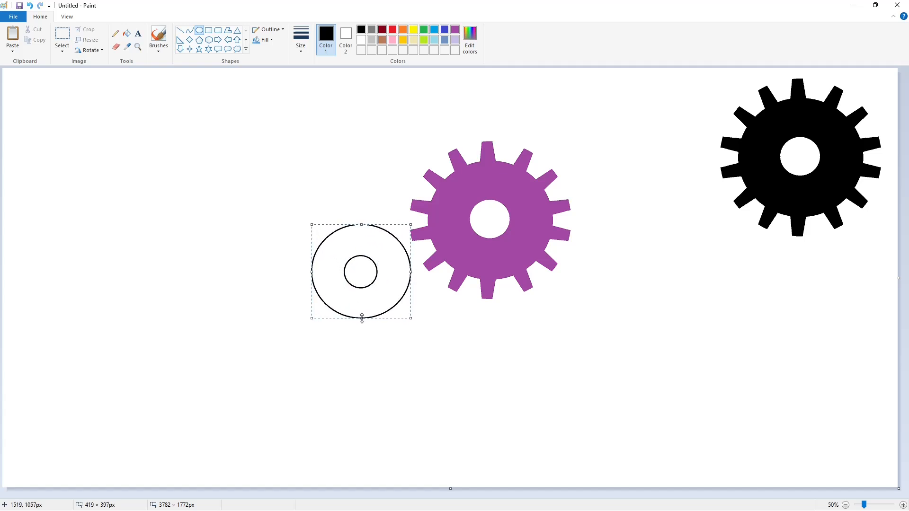
pyautogui.moveTo(410, 272); pyautogui.dragTo(410, 271)
pyautogui.click(278, 233)
# Draw an outer circle around both and add the first tooth line across the outer band
pyautogui.moveTo(299, 219); pyautogui.dragTo(424, 348)
pyautogui.moveTo(359, 308); pyautogui.dragTo(344, 274)
pyautogui.moveTo(420, 274); pyautogui.dragTo(428, 275)
pyautogui.moveTo(361, 338); pyautogui.dragTo(360, 337)
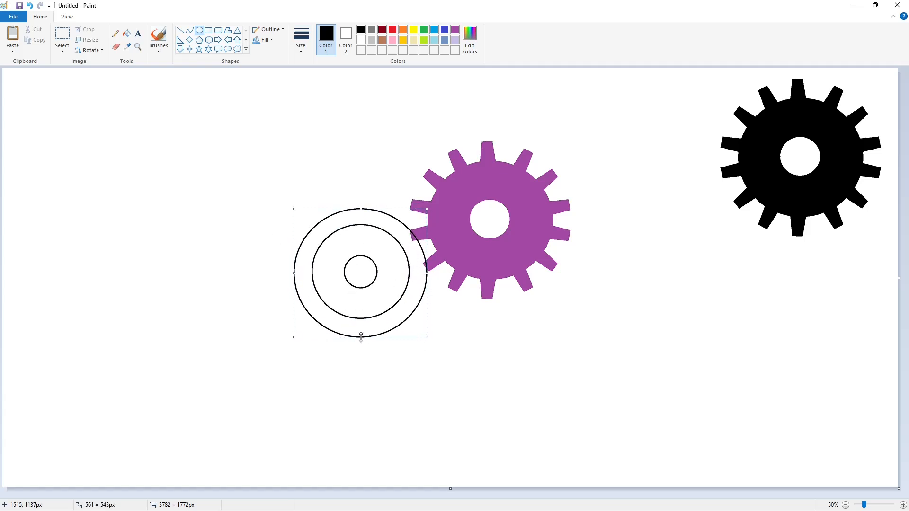
pyautogui.click(181, 31)
pyautogui.moveTo(295, 269); pyautogui.dragTo(320, 264)
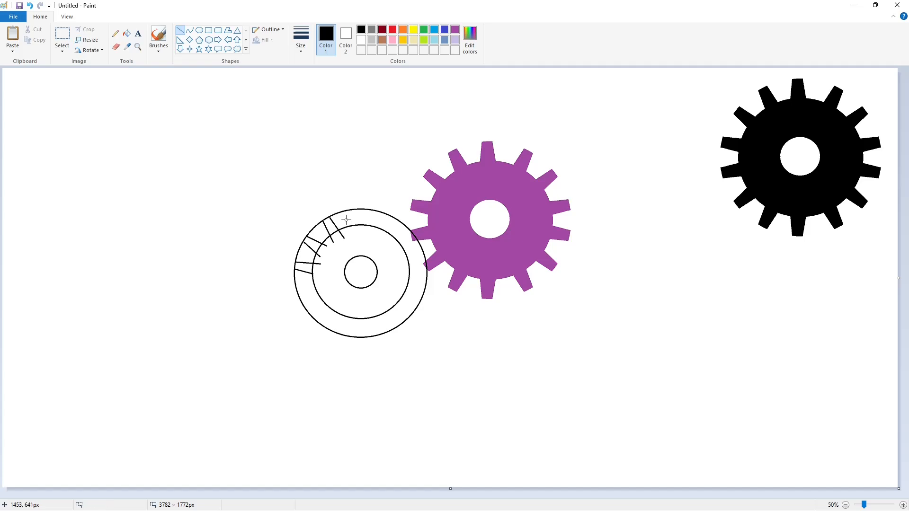
# Zoom in and draw white lines breaking the second gear's outer circle
pyautogui.click(384, 236)
pyautogui.click(903, 505)
pyautogui.moveTo(372, 495); pyautogui.dragTo(512, 495)
pyautogui.scroll(-4, 510, 480)
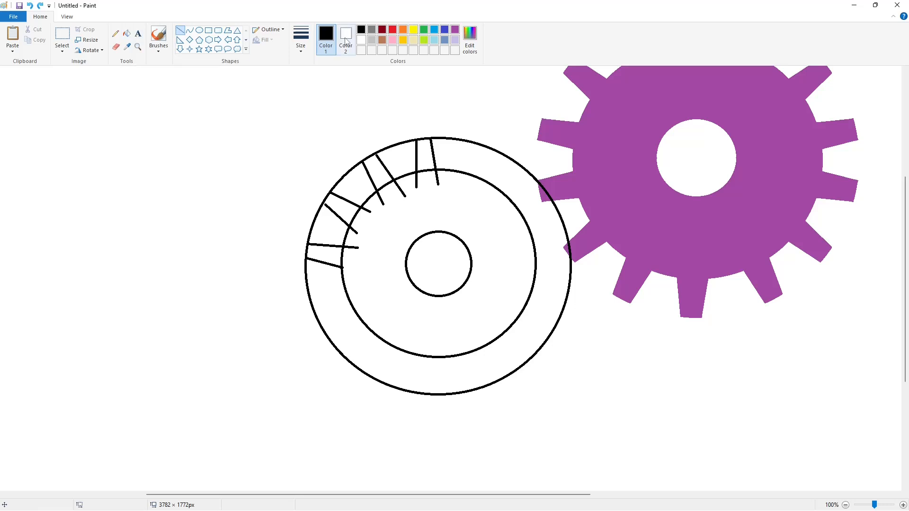
pyautogui.click(361, 39)
pyautogui.click(410, 151)
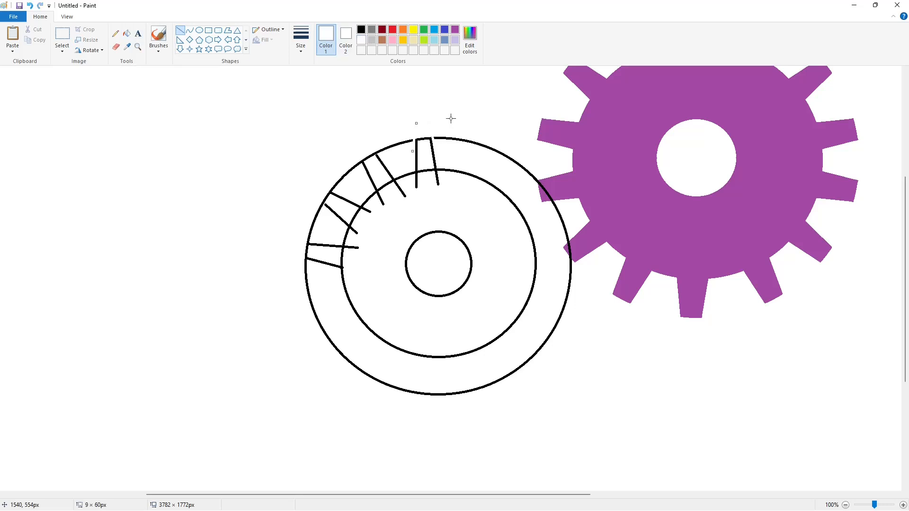
pyautogui.click(385, 162)
pyautogui.moveTo(385, 160); pyautogui.dragTo(366, 142)
pyautogui.click(354, 184)
# Draw a short black line closing one tooth, then return to white
pyautogui.click(380, 177)
pyautogui.click(361, 29)
pyautogui.moveTo(322, 201); pyautogui.dragTo(328, 208)
pyautogui.click(361, 40)
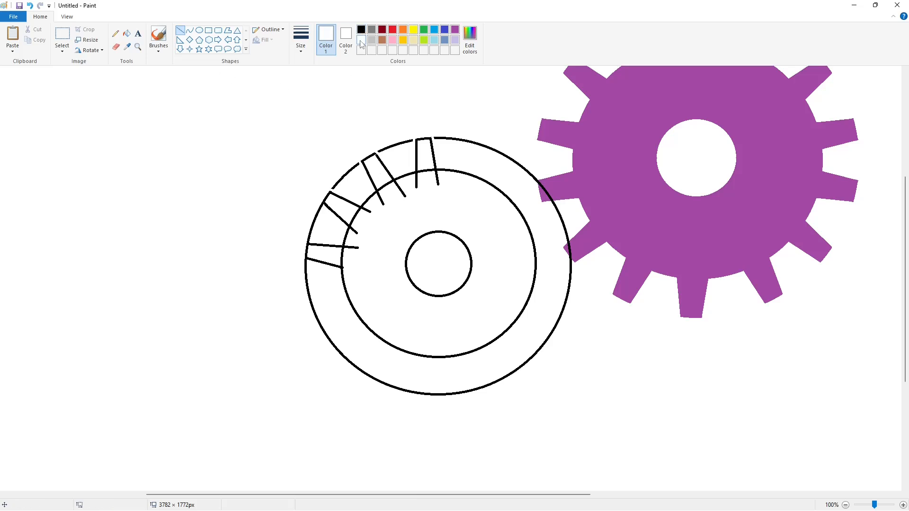
# Bucket-fill the remaining outer circle arcs white to erase the ring
pyautogui.click(377, 225)
pyautogui.click(127, 33)
pyautogui.click(482, 145)
pyautogui.click(396, 145)
pyautogui.click(353, 169)
pyautogui.click(314, 222)
# Copy the upper-left gear teeth, whiten the inner arc, and place a quarter-turned copy on the upper-right rim
pyautogui.click(62, 35)
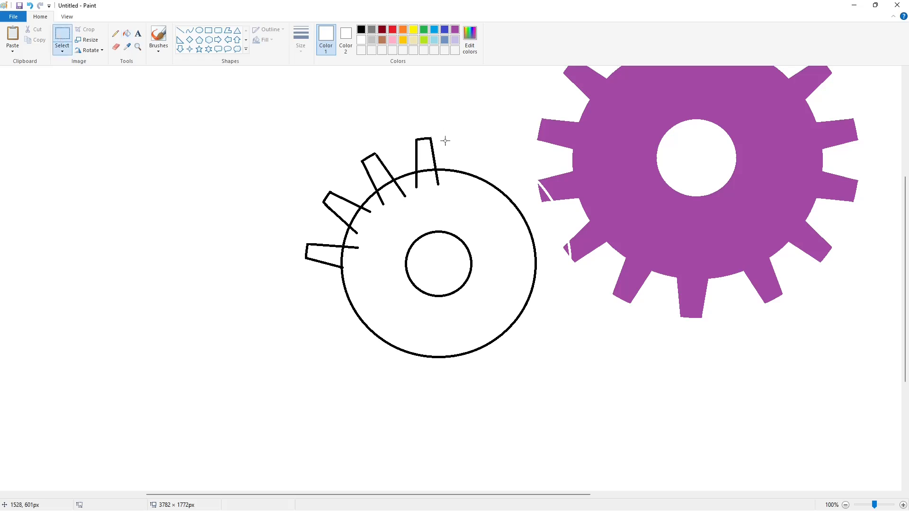
pyautogui.moveTo(294, 291); pyautogui.dragTo(282, 286)
pyautogui.hotkey('ctrl', 'c')
pyautogui.hotkey('ctrl', 'v')
pyautogui.click(127, 34)
pyautogui.click(136, 177)
pyautogui.click(62, 36)
pyautogui.moveTo(207, 262); pyautogui.dragTo(0, 55)
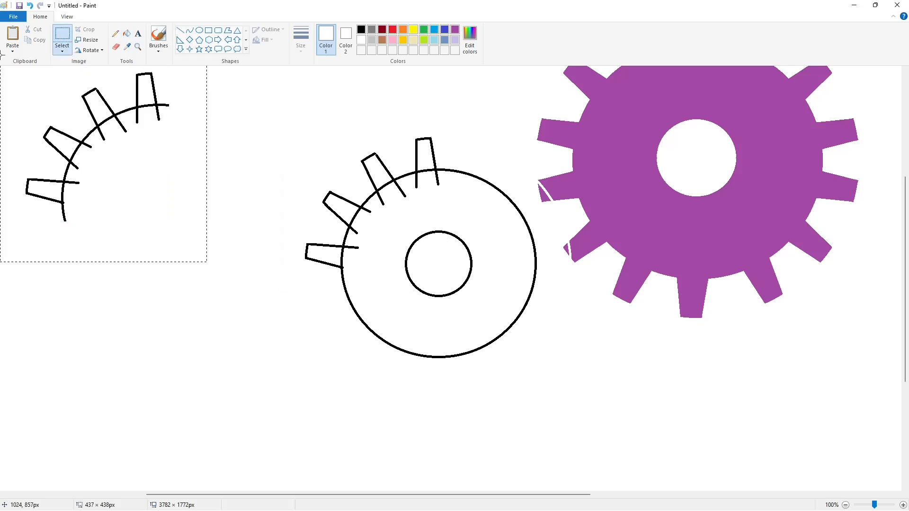
pyautogui.hotkey('ctrl', 'c')
pyautogui.hotkey('ctrl', 'v')
pyautogui.click(86, 51)
pyautogui.click(108, 61)
pyautogui.moveTo(106, 153); pyautogui.dragTo(495, 205)
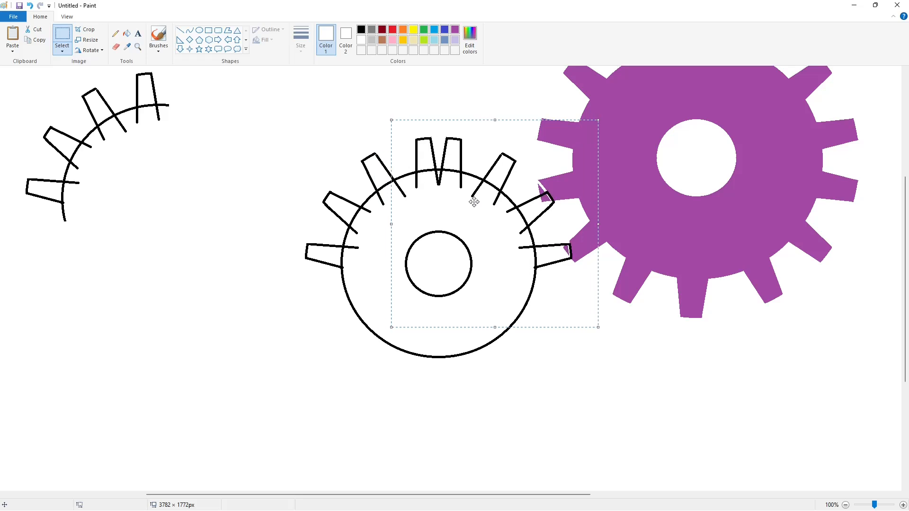
# Undo the pasted teeth and outer arc segments, leaving a toothed arc copy at top-left
pyautogui.hotkey('ctrl', 'z')
pyautogui.hotkey('ctrl', 'z')
pyautogui.hotkey('ctrl', 'z')
pyautogui.hotkey('ctrl', 'z')
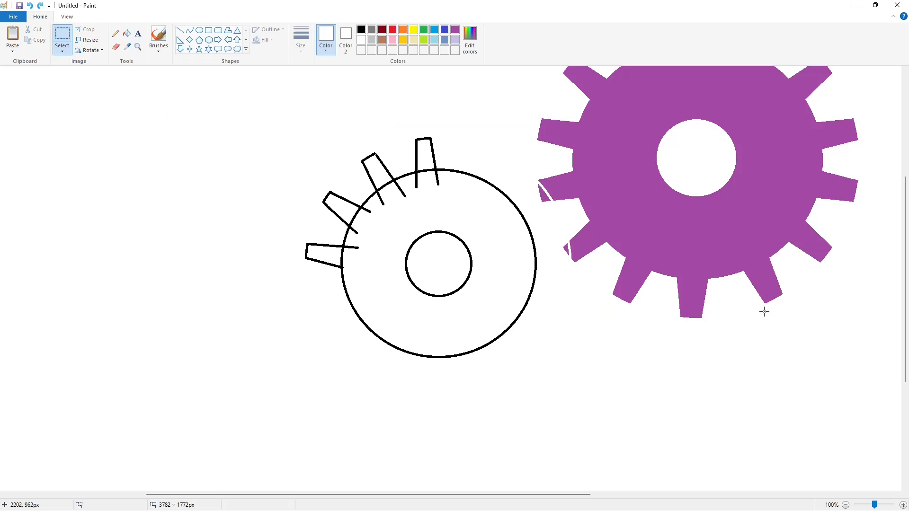
pyautogui.hotkey('ctrl', 'z')
pyautogui.hotkey('ctrl', 'v')
pyautogui.moveTo(11, 66); pyautogui.dragTo(11, 67)
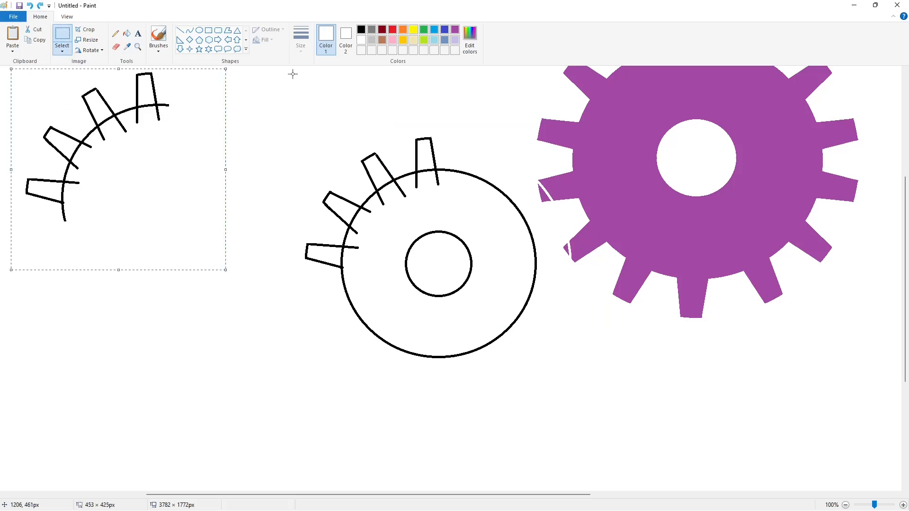
pyautogui.hotkey('ctrl', 'c')
pyautogui.hotkey('ctrl', 'v')
pyautogui.hotkey('ctrl', 'z')
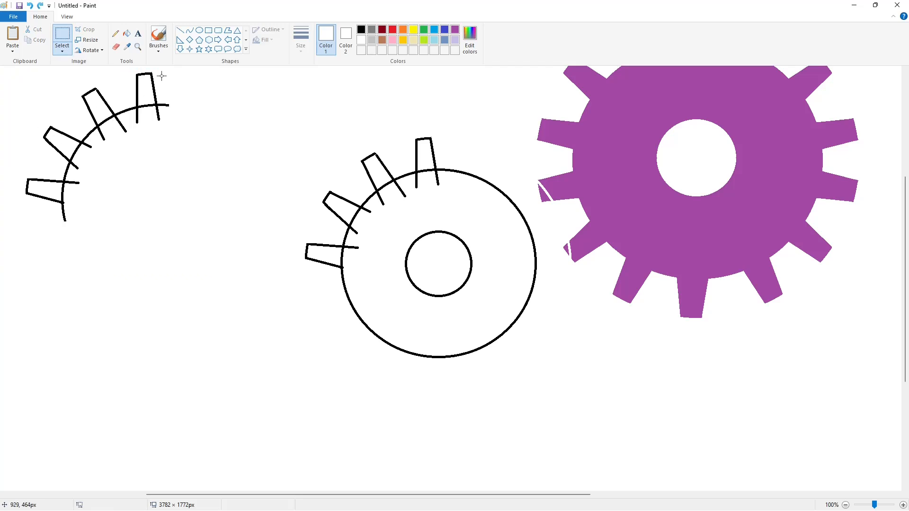
# Try a horizontally and vertically flipped copy of the toothed arc beside the gear, then undo it
pyautogui.moveTo(19, 258); pyautogui.dragTo(12, 261)
pyautogui.hotkey('ctrl', 'c')
pyautogui.hotkey('ctrl', 'v')
pyautogui.click(89, 51)
pyautogui.click(97, 105)
pyautogui.moveTo(58, 148); pyautogui.dragTo(399, 216)
pyautogui.press('Right')
pyautogui.press('Right')
pyautogui.press('Right')
pyautogui.press('Right')
pyautogui.press('Right')
pyautogui.press('Right')
pyautogui.press('Right')
pyautogui.press('Right')
pyautogui.press('Right')
pyautogui.press('Right')
pyautogui.press('Right')
pyautogui.press('Right')
pyautogui.press('Right')
pyautogui.press('Right')
pyautogui.press('Right')
pyautogui.press('Right')
pyautogui.press('Right')
pyautogui.press('Right')
pyautogui.press('Right')
pyautogui.press('Right')
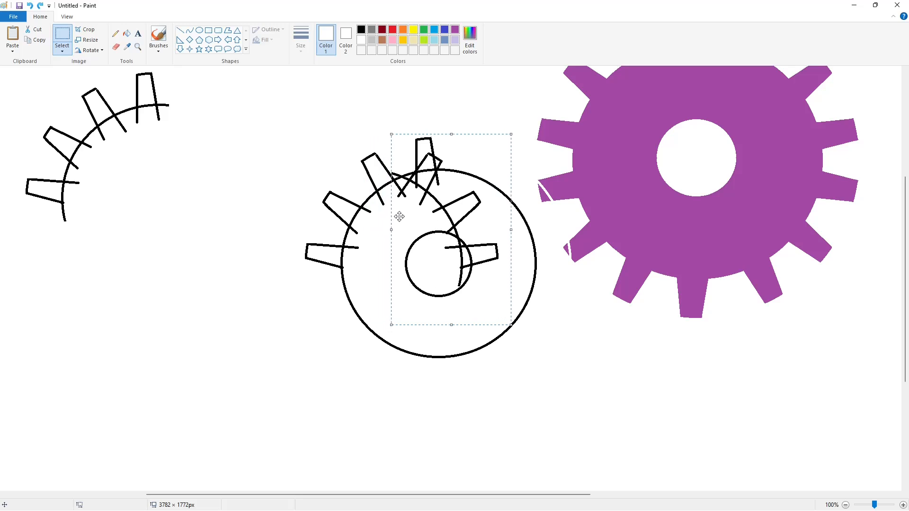
pyautogui.press('Right')
pyautogui.press('Right')
pyautogui.press('Right')
pyautogui.press('Right')
pyautogui.press('Right')
pyautogui.press('Right')
pyautogui.press('Right')
pyautogui.press('Right')
pyautogui.press('Right')
pyautogui.press('Right')
pyautogui.press('Right')
pyautogui.press('Right')
pyautogui.press('Right')
pyautogui.press('Right')
pyautogui.press('Right')
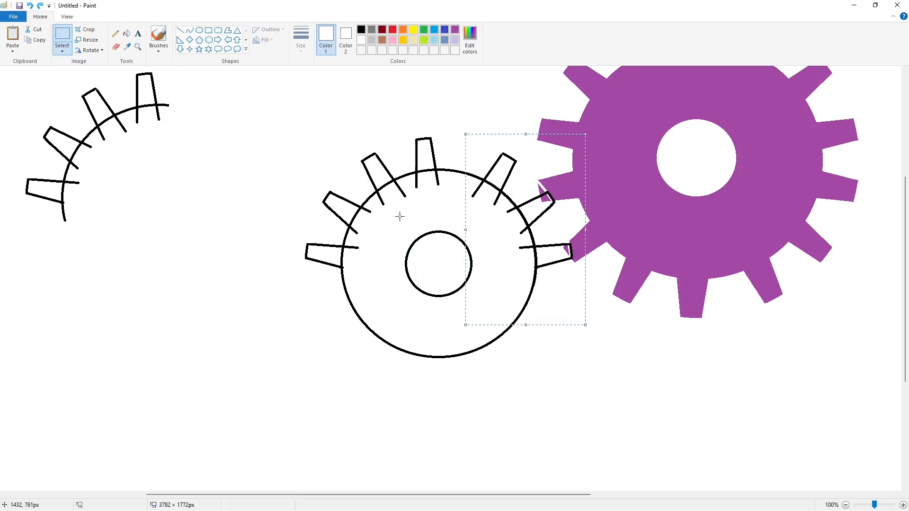
pyautogui.click(89, 51)
pyautogui.click(99, 93)
pyautogui.moveTo(528, 261); pyautogui.dragTo(230, 274)
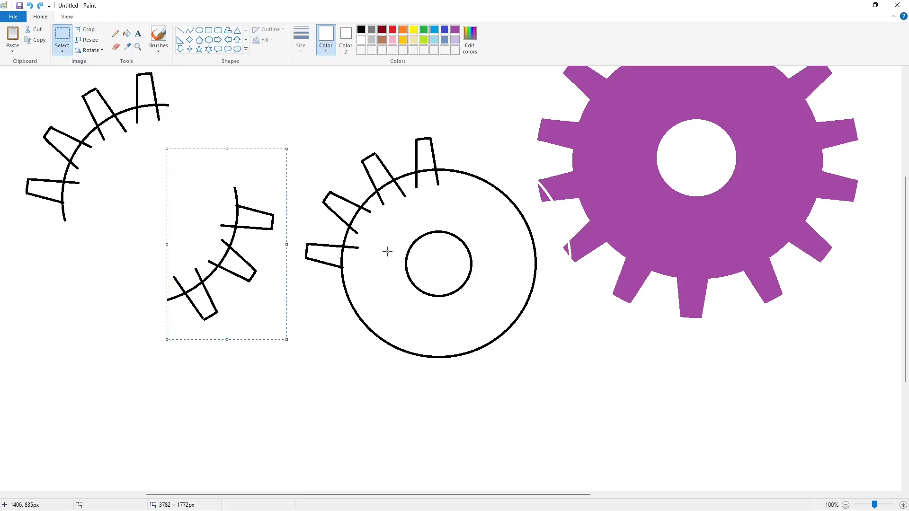
pyautogui.hotkey('ctrl', 'z')
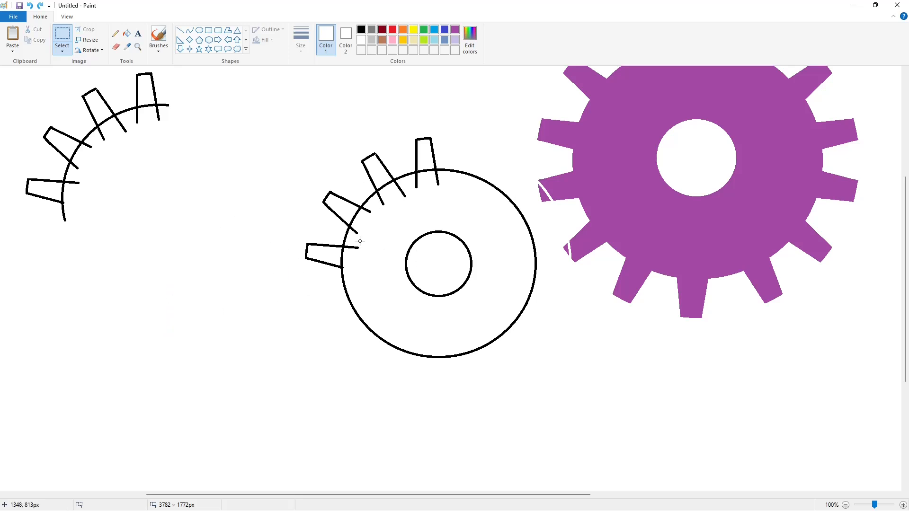
# Draw a larger black ellipse around the gear sketch, stretching it wider and slightly lower
pyautogui.click(199, 30)
pyautogui.click(361, 29)
pyautogui.moveTo(329, 138); pyautogui.dragTo(529, 387)
pyautogui.moveTo(329, 262); pyautogui.dragTo(306, 269)
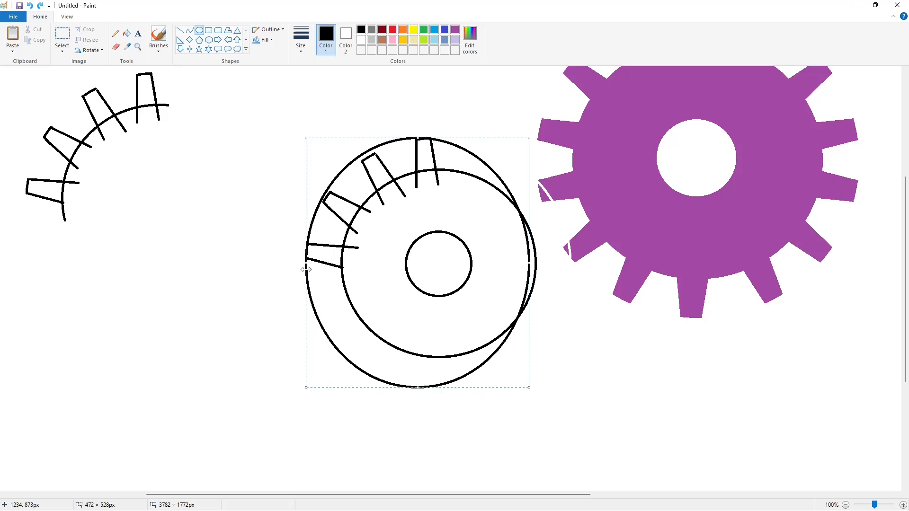
pyautogui.moveTo(529, 268); pyautogui.dragTo(568, 265)
pyautogui.moveTo(441, 388); pyautogui.dragTo(440, 392)
# Draw two tooth lines between the inner and outer rings at the top
pyautogui.click(180, 30)
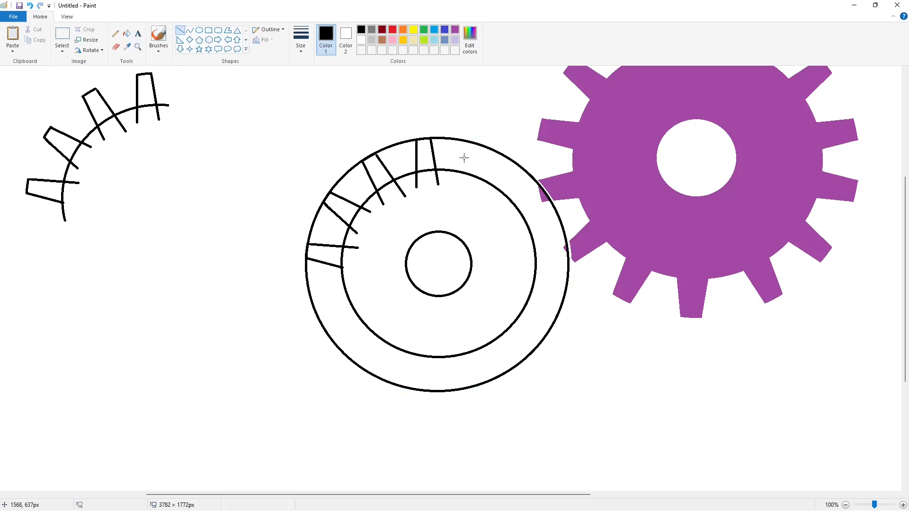
pyautogui.moveTo(470, 143); pyautogui.dragTo(458, 182)
pyautogui.moveTo(487, 148); pyautogui.dragTo(477, 189)
# Add more black tooth lines at the upper right and right side of the gear
pyautogui.moveTo(523, 168)
pyautogui.mouseDown()
pyautogui.moveTo(493, 199)
pyautogui.moveTo(511, 213)
pyautogui.moveTo(510, 230)
pyautogui.mouseUp()
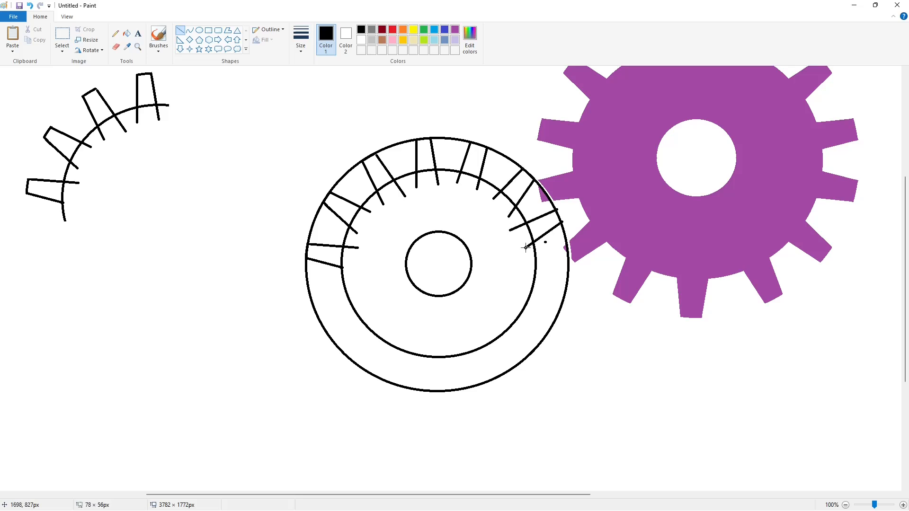
pyautogui.hotkey('ctrl', 'z')
pyautogui.moveTo(556, 211)
pyautogui.mouseDown()
pyautogui.moveTo(515, 229)
pyautogui.moveTo(545, 238)
pyautogui.mouseUp()
pyautogui.click(627, 258)
pyautogui.moveTo(567, 267); pyautogui.dragTo(513, 256)
pyautogui.click(618, 286)
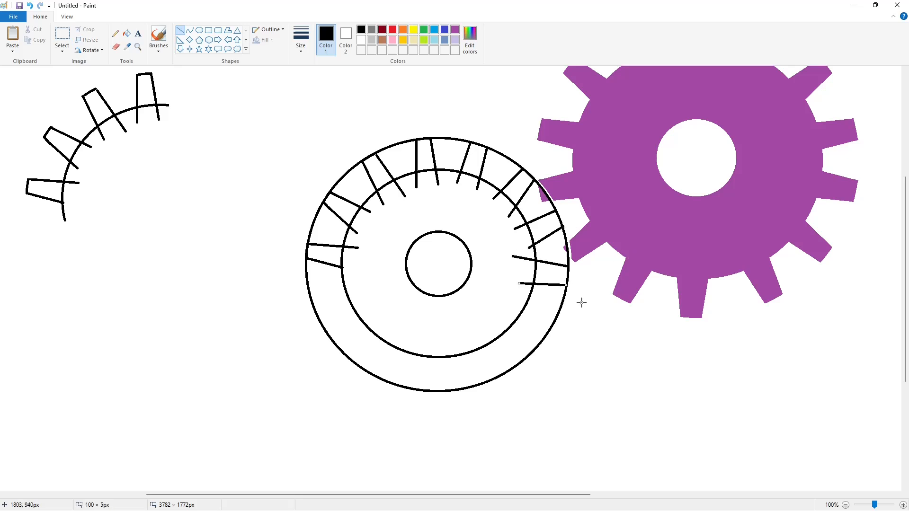
pyautogui.click(581, 302)
# Draw white lines cutting gaps in the outer ring between the teeth
pyautogui.click(362, 40)
pyautogui.moveTo(393, 144); pyautogui.dragTo(419, 140)
pyautogui.click(544, 169)
pyautogui.moveTo(531, 159); pyautogui.dragTo(544, 168)
pyautogui.click(556, 175)
pyautogui.moveTo(544, 210)
pyautogui.mouseDown()
pyautogui.moveTo(562, 205)
pyautogui.moveTo(564, 219)
pyautogui.mouseUp()
# Fill the leftover outer-ring segments between teeth with white
pyautogui.click(126, 33)
pyautogui.click(361, 29)
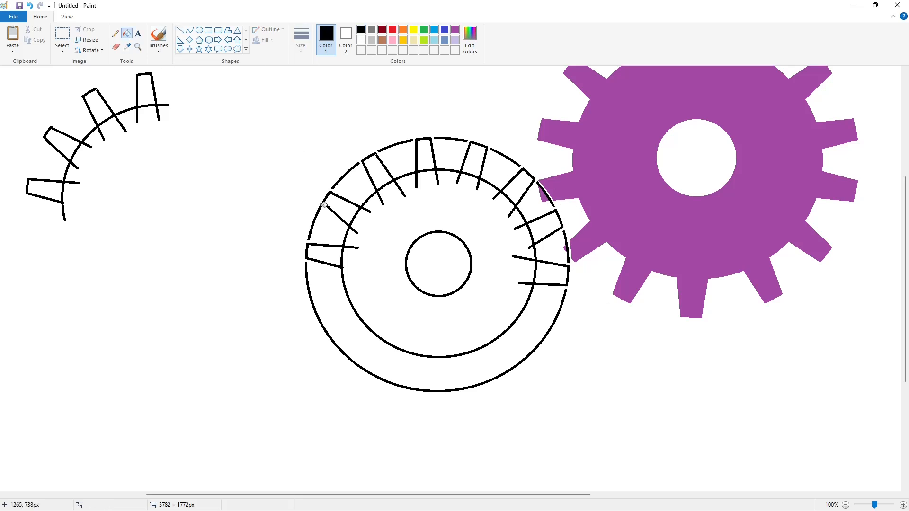
pyautogui.click(340, 178)
pyautogui.hotkey('ctrl', 'z')
pyautogui.click(361, 40)
pyautogui.click(320, 206)
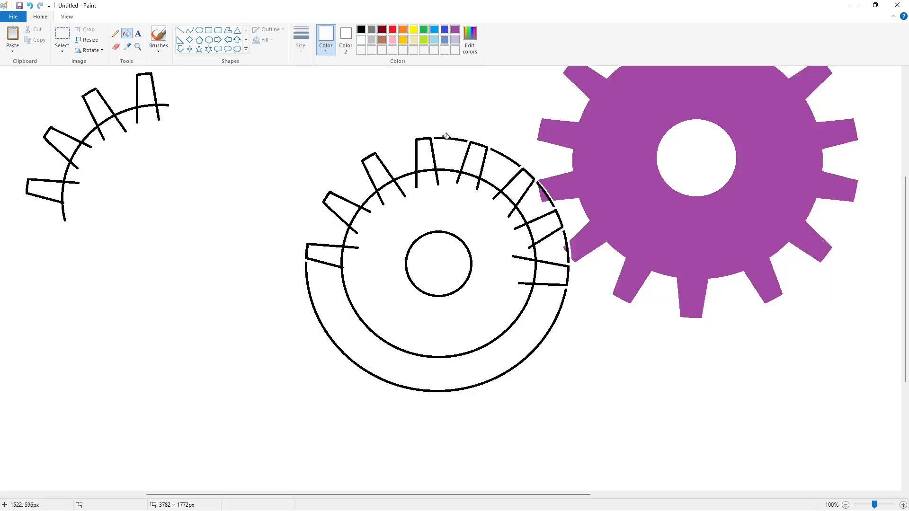
pyautogui.click(446, 136)
pyautogui.click(506, 158)
pyautogui.click(546, 194)
pyautogui.click(560, 294)
# Fill the gear body and its five teeth solid black
pyautogui.click(361, 30)
pyautogui.click(458, 194)
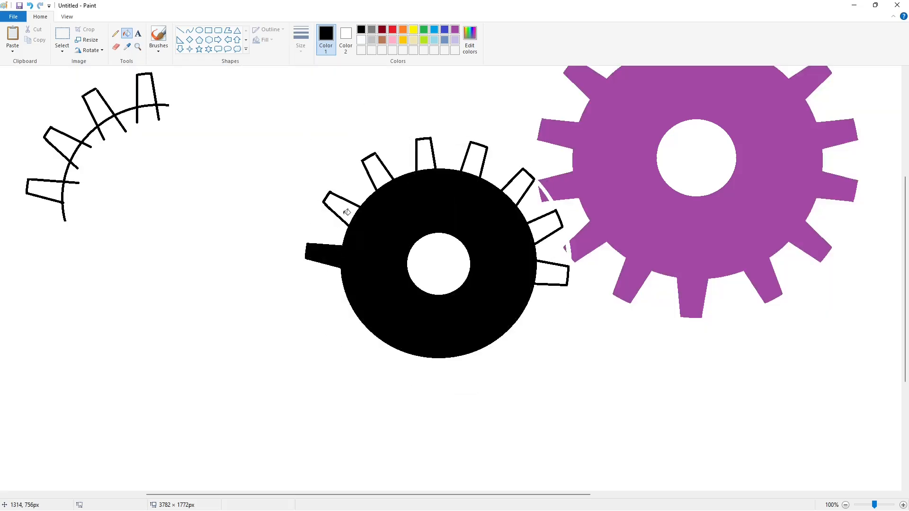
pyautogui.click(340, 208)
pyautogui.click(379, 172)
pyautogui.click(472, 158)
pyautogui.click(519, 185)
pyautogui.click(542, 226)
pyautogui.scroll(3, 717, 418)
pyautogui.keyDown('ctrl'); pyautogui.scroll(-1, 393, 190); pyautogui.keyUp('ctrl')
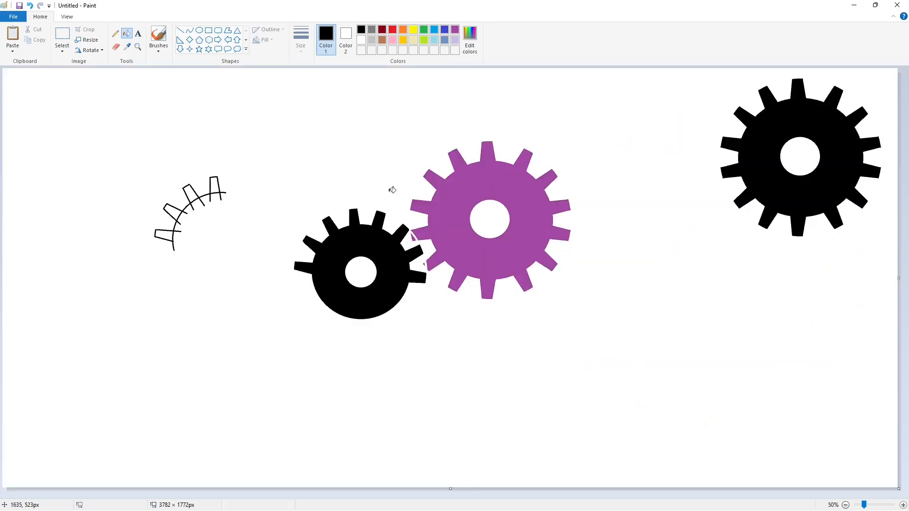
# Copy the small black gear and place the copy below the large gear at right
pyautogui.click(62, 34)
pyautogui.moveTo(265, 174); pyautogui.dragTo(443, 358)
pyautogui.hotkey('ctrl', 'c')
pyautogui.hotkey('ctrl', 'v')
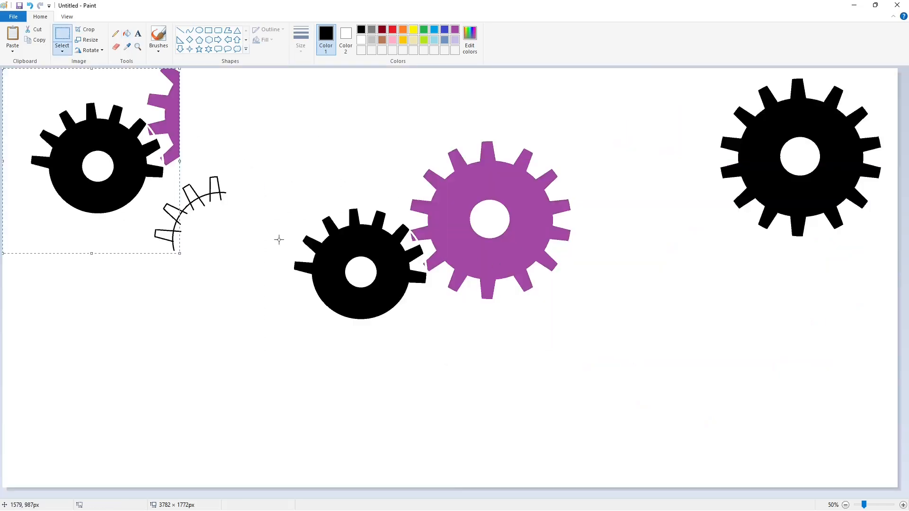
pyautogui.moveTo(106, 158); pyautogui.dragTo(814, 310)
pyautogui.click(756, 432)
pyautogui.click(903, 505)
pyautogui.moveTo(332, 495); pyautogui.dragTo(777, 494)
pyautogui.scroll(-3, 189, 142)
# Whiten the four stray purple fragments and the leftover half-gear outline
pyautogui.click(127, 34)
pyautogui.click(361, 40)
pyautogui.scroll(-3, 851, 243)
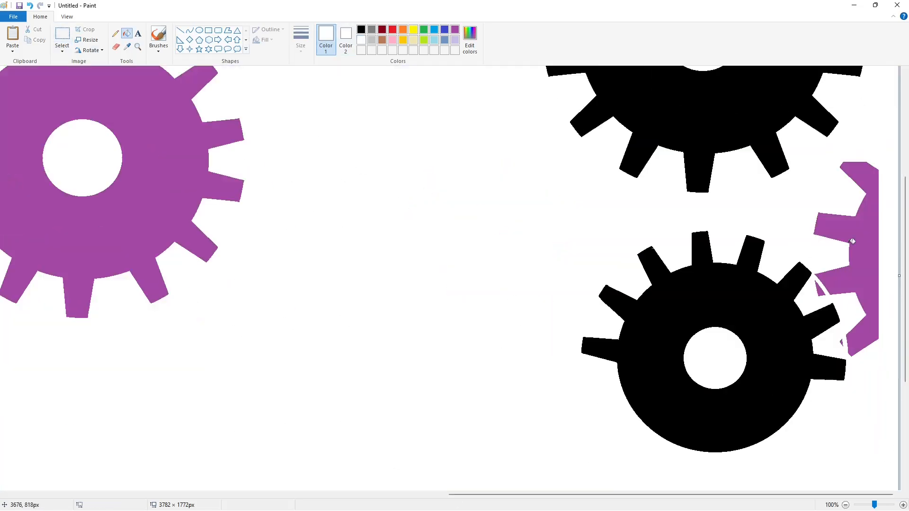
pyautogui.click(854, 241)
pyautogui.click(820, 290)
pyautogui.click(841, 341)
pyautogui.click(846, 506)
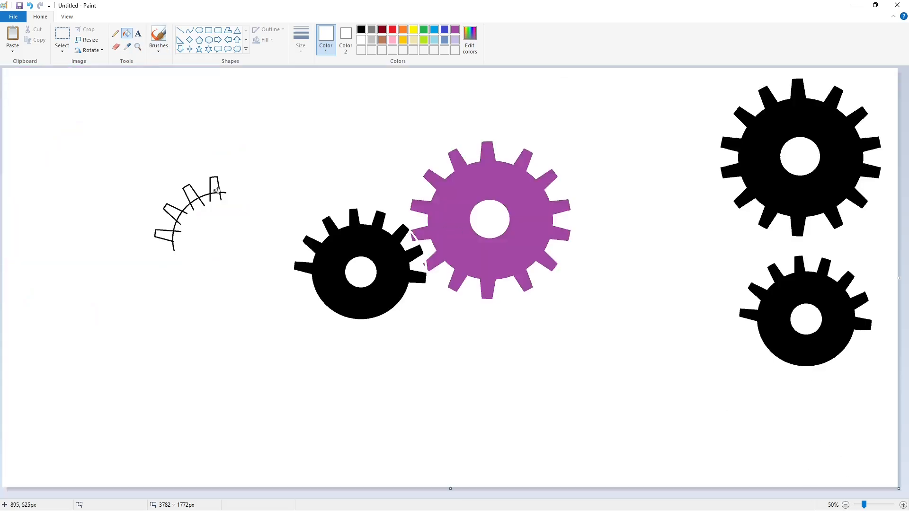
pyautogui.click(217, 191)
pyautogui.click(199, 30)
pyautogui.click(361, 30)
# Draw small, middle and outer concentric black circles above the gears
pyautogui.moveTo(372, 118)
pyautogui.mouseDown()
pyautogui.moveTo(392, 142)
pyautogui.moveTo(402, 131)
pyautogui.mouseUp()
pyautogui.moveTo(385, 142); pyautogui.dragTo(388, 147)
pyautogui.moveTo(342, 91); pyautogui.dragTo(422, 172)
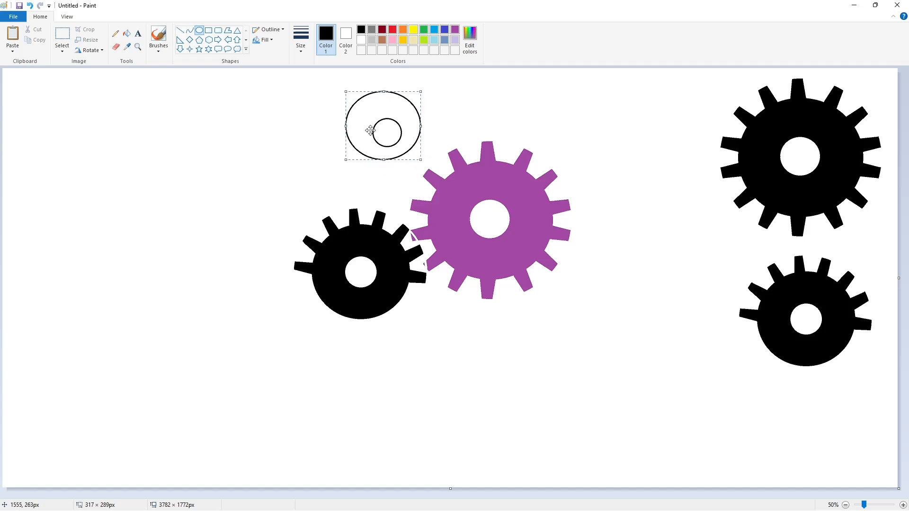
pyautogui.moveTo(429, 133); pyautogui.dragTo(432, 132)
pyautogui.moveTo(388, 173); pyautogui.dragTo(389, 175)
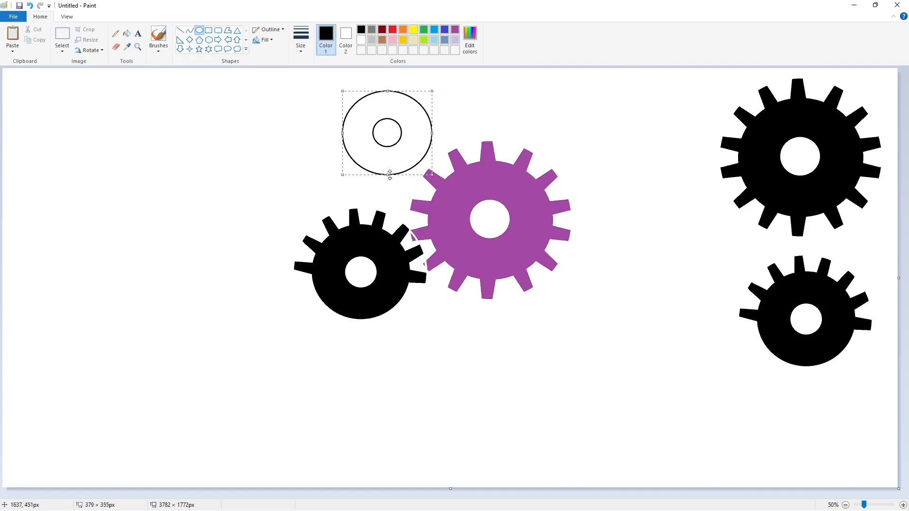
pyautogui.click(506, 131)
pyautogui.moveTo(329, 82); pyautogui.dragTo(439, 187)
pyautogui.moveTo(382, 150); pyautogui.dragTo(383, 146)
pyautogui.moveTo(384, 184); pyautogui.dragTo(384, 190)
pyautogui.moveTo(439, 134); pyautogui.dragTo(446, 136)
pyautogui.click(309, 82)
# Draw radial tooth lines between the outer rings across the upper left
pyautogui.click(181, 30)
pyautogui.moveTo(331, 125); pyautogui.dragTo(347, 131)
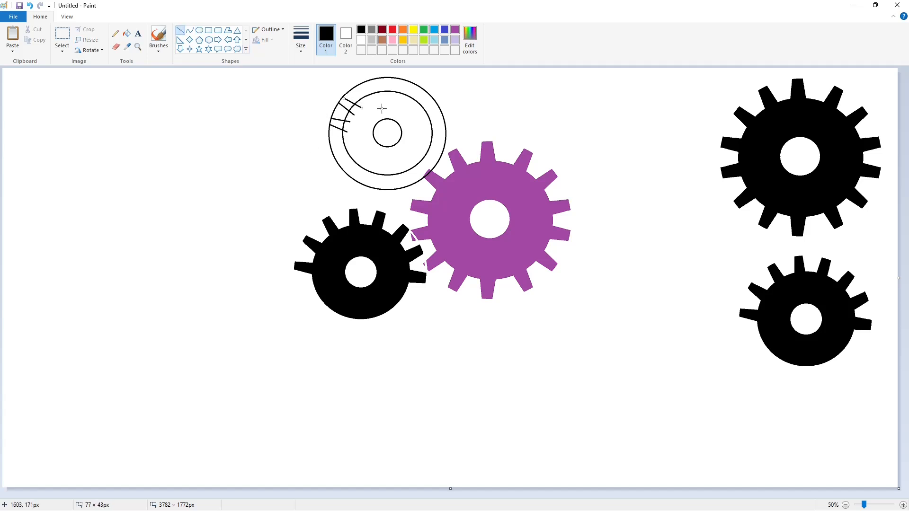
pyautogui.moveTo(358, 84)
pyautogui.mouseDown()
pyautogui.moveTo(367, 102)
pyautogui.moveTo(381, 97)
pyautogui.mouseUp()
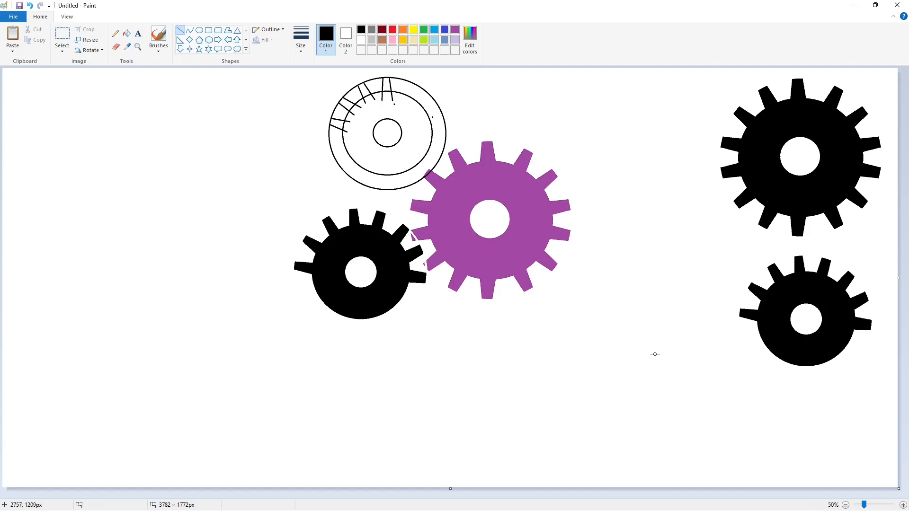
pyautogui.click(903, 506)
pyautogui.moveTo(427, 494); pyautogui.dragTo(587, 466)
# Cut a gap in the gear sketch's outer ring and erase the ring with white fill
pyautogui.click(361, 40)
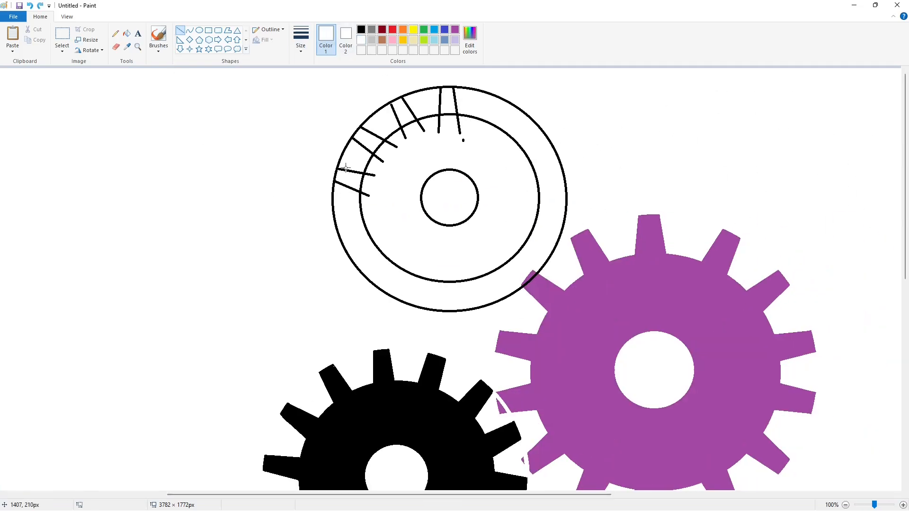
pyautogui.moveTo(342, 167); pyautogui.dragTo(335, 166)
pyautogui.moveTo(334, 187); pyautogui.dragTo(338, 188)
pyautogui.moveTo(355, 139); pyautogui.dragTo(384, 92)
pyautogui.click(126, 33)
pyautogui.click(524, 109)
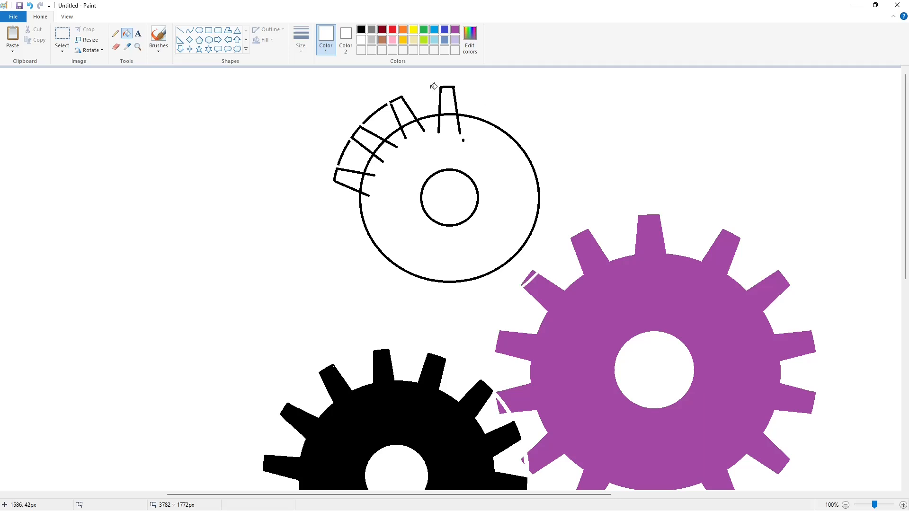
pyautogui.click(180, 31)
# Copy the upper-left gear teeth, flip them horizontally and place them on the gear's right side
pyautogui.click(361, 29)
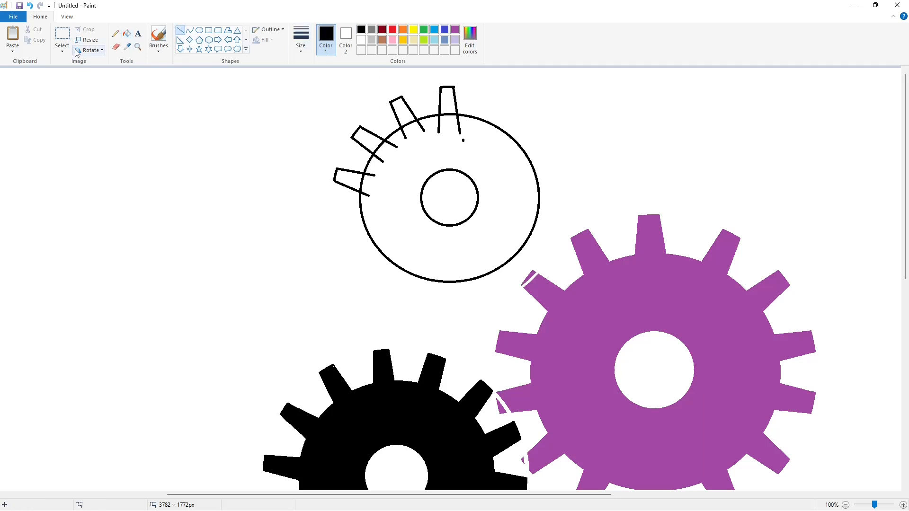
pyautogui.click(62, 35)
pyautogui.moveTo(426, 92); pyautogui.dragTo(335, 194)
pyautogui.moveTo(417, 85); pyautogui.dragTo(418, 81)
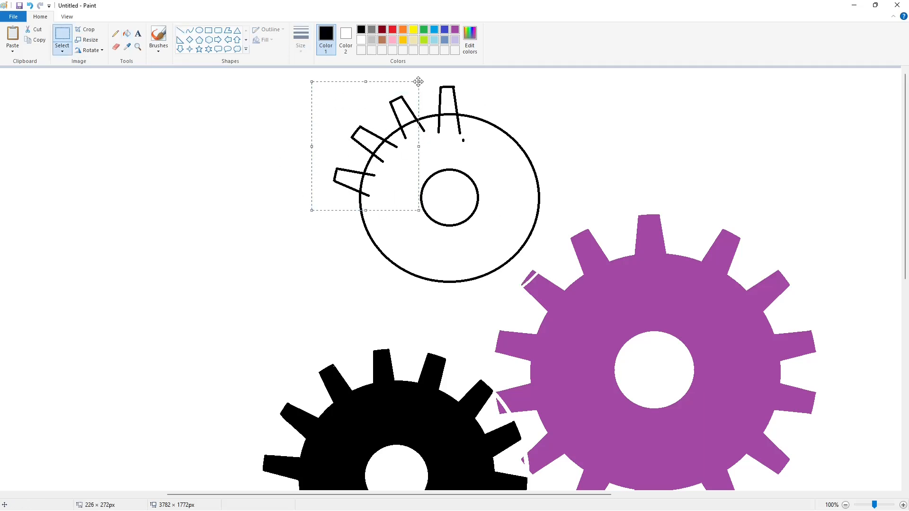
pyautogui.hotkey('ctrl', 'c')
pyautogui.hotkey('ctrl', 'v')
pyautogui.click(93, 50)
pyautogui.click(93, 102)
pyautogui.moveTo(44, 136); pyautogui.dragTo(435, 148)
pyautogui.press('Right')
pyautogui.press('Right')
pyautogui.press('Right')
pyautogui.press('Right')
pyautogui.press('Right')
pyautogui.press('Right')
pyautogui.press('Right')
pyautogui.press('Right')
pyautogui.press('Right')
pyautogui.press('Right')
pyautogui.press('Right')
pyautogui.press('Right')
pyautogui.press('Right')
pyautogui.press('Right')
pyautogui.press('Right')
pyautogui.press('Right')
pyautogui.press('Right')
pyautogui.press('Right')
pyautogui.press('Right')
pyautogui.press('Right')
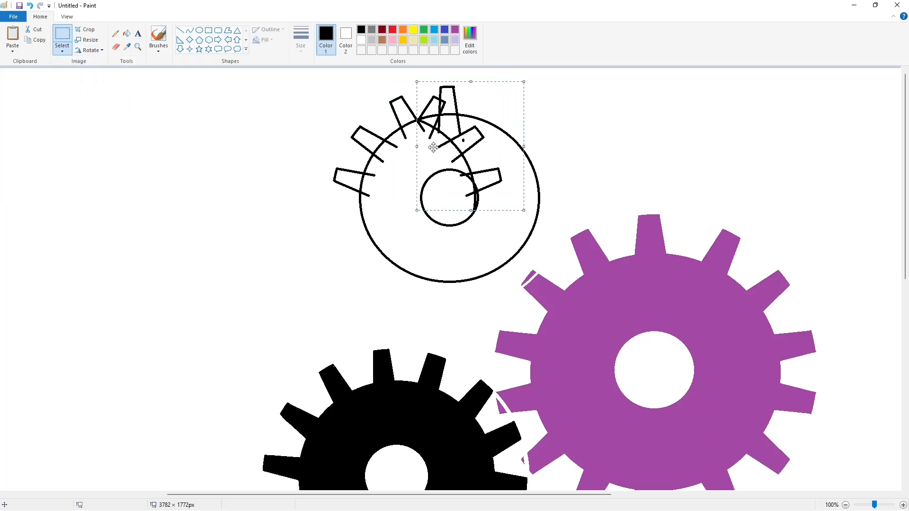
pyautogui.click(62, 36)
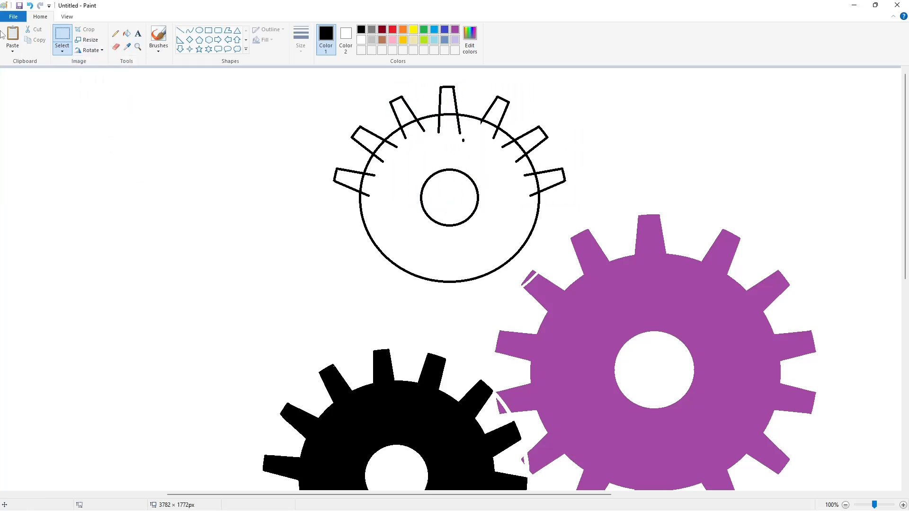
# Duplicate the gear's top half, flip it upside down and place it to complete the gear
pyautogui.moveTo(315, 202); pyautogui.dragTo(609, 75)
pyautogui.hotkey('ctrl', 'c')
pyautogui.hotkey('ctrl', 'v')
pyautogui.click(90, 50)
pyautogui.click(102, 93)
pyautogui.moveTo(98, 124); pyautogui.dragTo(412, 249)
pyautogui.click(127, 33)
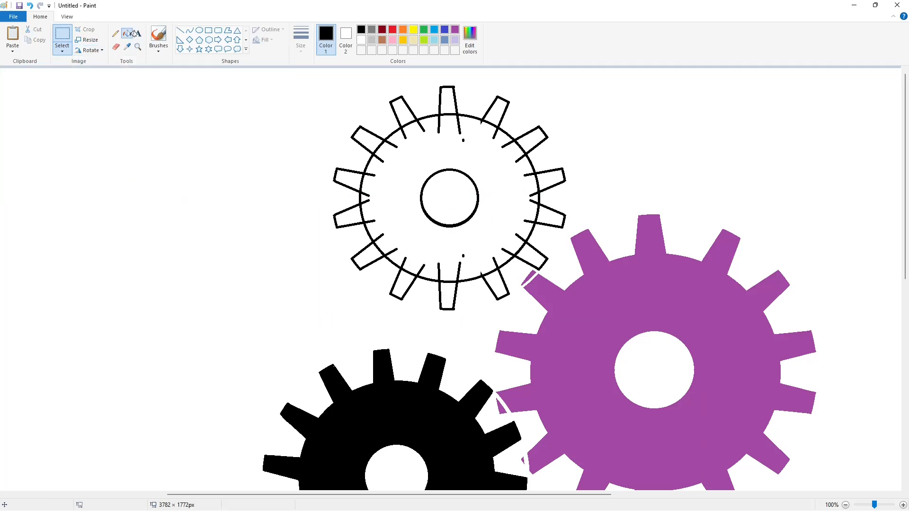
# Fill the gear ring and all twelve teeth solid black
pyautogui.click(462, 118)
pyautogui.click(448, 101)
pyautogui.click(495, 111)
pyautogui.click(531, 140)
pyautogui.click(551, 179)
pyautogui.click(551, 217)
pyautogui.click(532, 255)
pyautogui.click(496, 283)
pyautogui.click(448, 294)
pyautogui.click(403, 284)
pyautogui.click(370, 255)
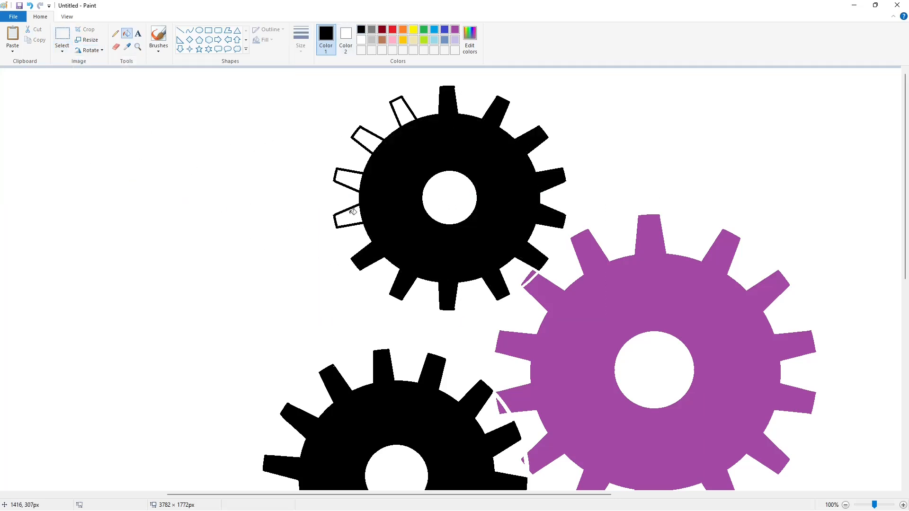
pyautogui.click(349, 217)
pyautogui.click(350, 180)
pyautogui.click(368, 140)
# Copy the black gear and paste a duplicate beside the other gears
pyautogui.click(403, 113)
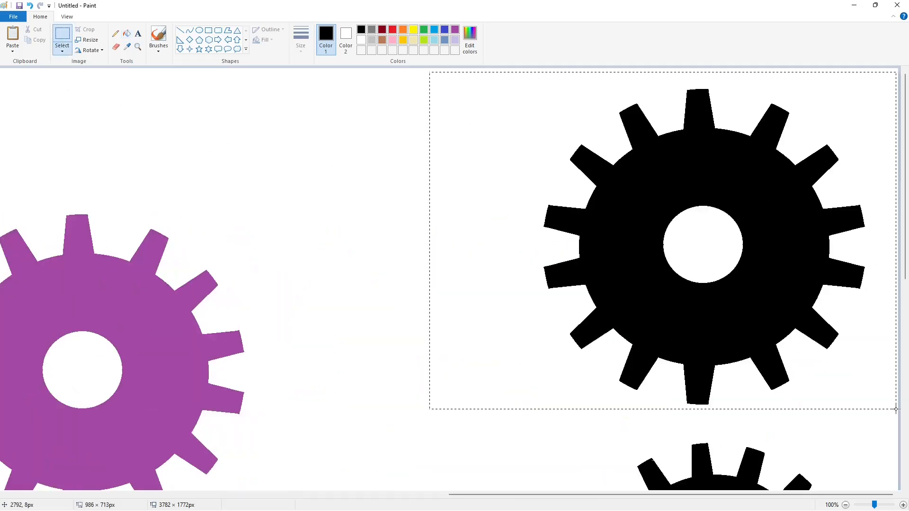
pyautogui.moveTo(895, 410); pyautogui.dragTo(896, 409)
pyautogui.hotkey('ctrl', 'c')
pyautogui.moveTo(560, 494); pyautogui.dragTo(386, 495)
pyautogui.scroll(-3, 370, 284)
pyautogui.hotkey('ctrl', 'v')
pyautogui.moveTo(220, 197); pyautogui.dragTo(382, 221)
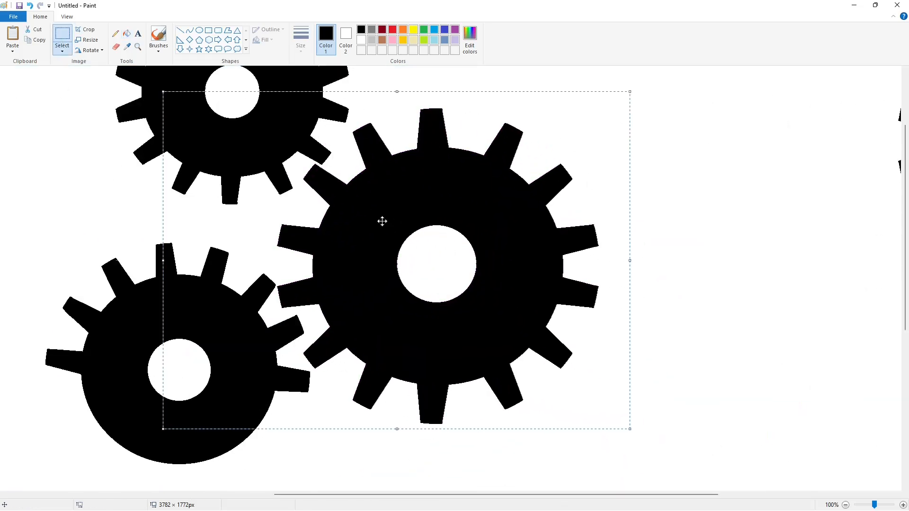
pyautogui.click(546, 441)
pyautogui.hscroll(3, 806, 489)
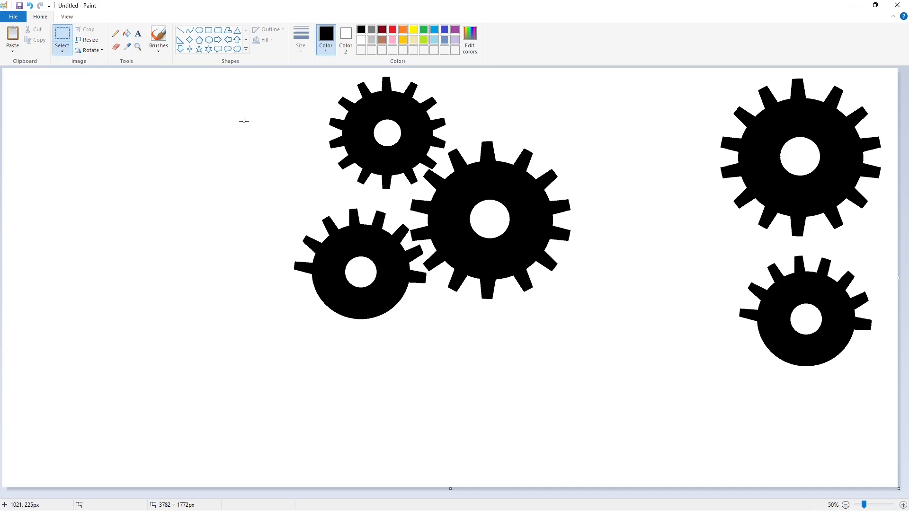
# Recolour three of the black gears purple with the fill tool
pyautogui.click(127, 34)
pyautogui.click(455, 29)
pyautogui.click(412, 142)
pyautogui.click(452, 204)
pyautogui.click(391, 258)
pyautogui.click(208, 31)
pyautogui.click(361, 30)
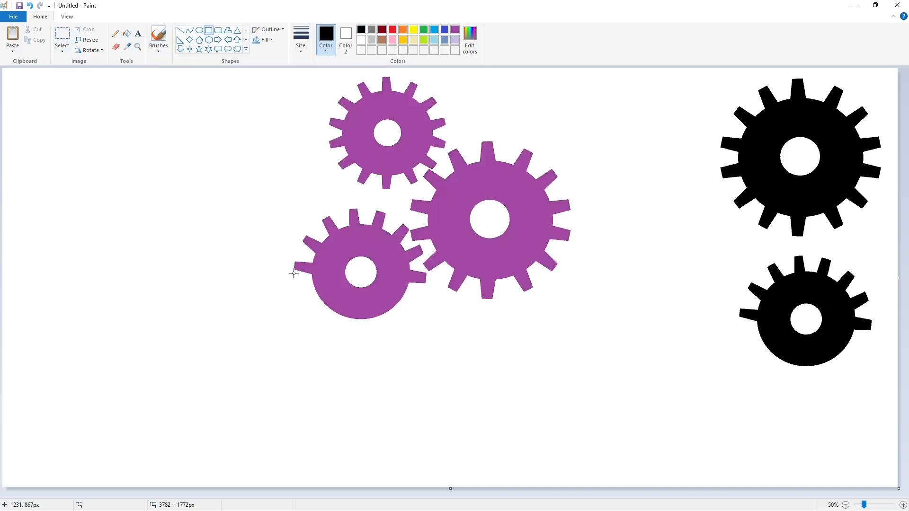
# Draw a thick-outlined black rectangle below the purple gears and fine-tune its edges
pyautogui.moveTo(279, 289); pyautogui.dragTo(587, 360)
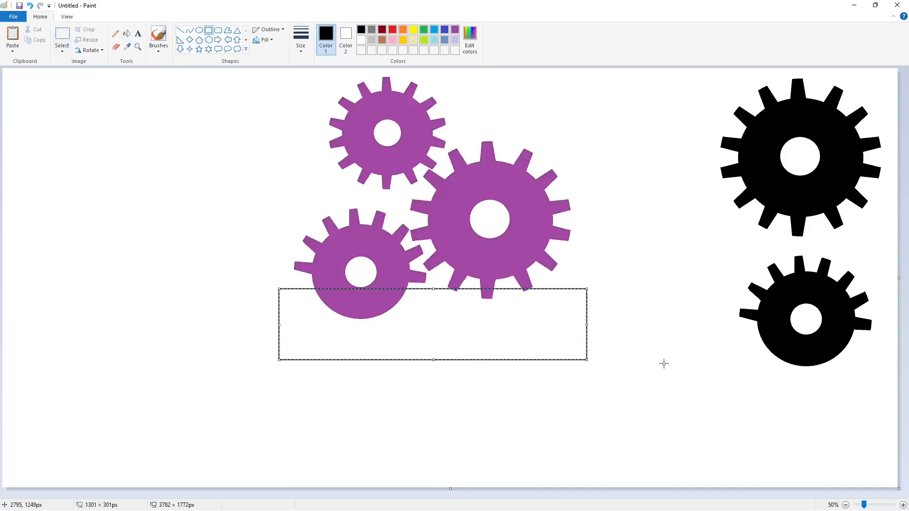
pyautogui.hotkey('ctrl', '+')
pyautogui.hotkey('ctrl', '+')
pyautogui.hotkey('ctrl', '+')
pyautogui.hotkey('ctrl', '+')
pyautogui.hotkey('ctrl', '+')
pyautogui.hotkey('ctrl', '+')
pyautogui.hotkey('ctrl', '+')
pyautogui.hotkey('ctrl', '+')
pyautogui.hotkey('ctrl', '+')
pyautogui.hotkey('ctrl', '+')
pyautogui.moveTo(277, 327); pyautogui.dragTo(282, 332)
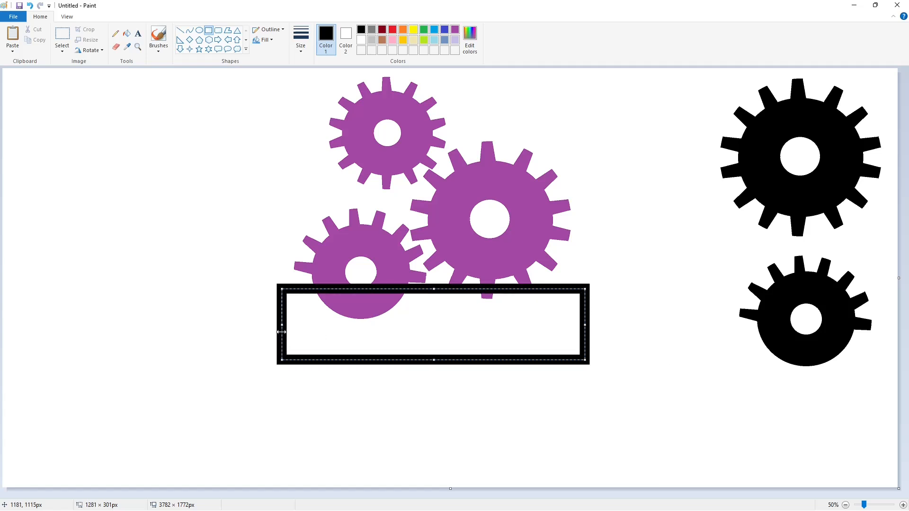
pyautogui.moveTo(431, 289); pyautogui.dragTo(438, 290)
pyautogui.moveTo(433, 359); pyautogui.dragTo(434, 355)
pyautogui.click(665, 431)
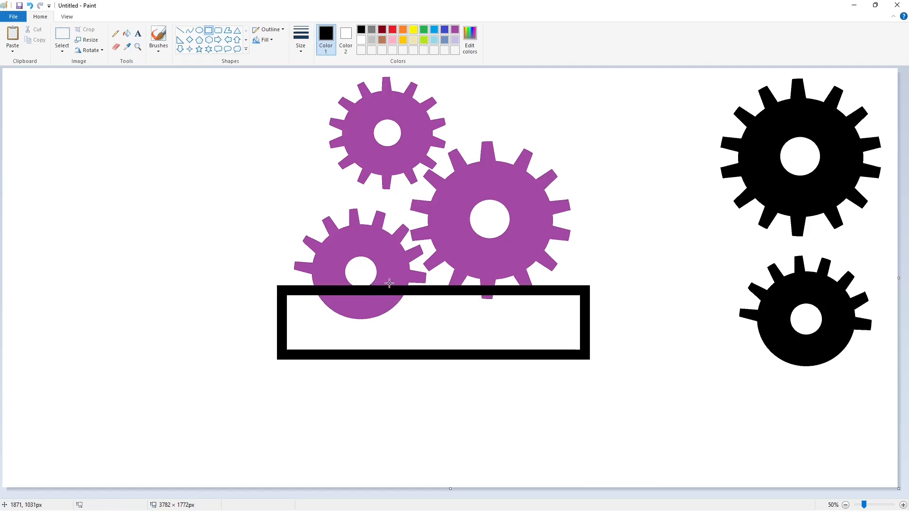
# Fill the gear part inside the frame with white
pyautogui.click(127, 34)
pyautogui.click(361, 40)
pyautogui.click(367, 307)
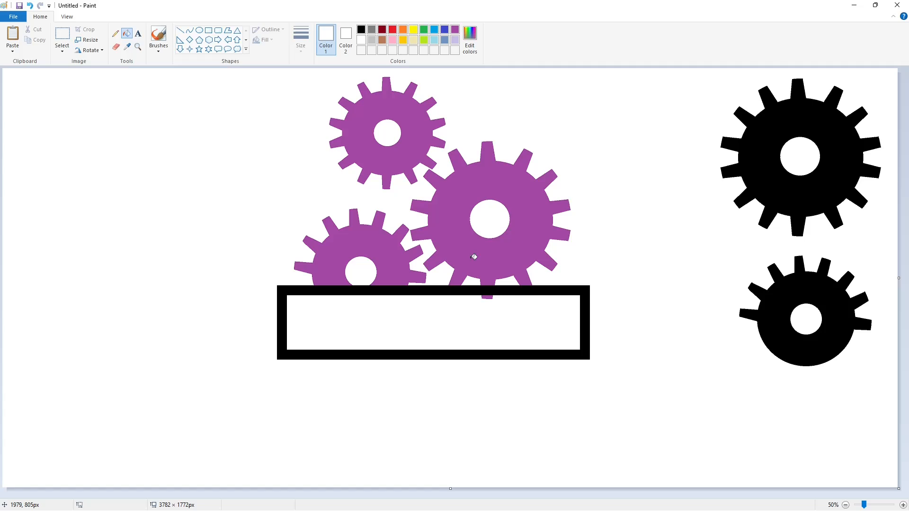
# Type NOGGIN in a black Futura Book text box
pyautogui.click(137, 33)
pyautogui.moveTo(147, 71); pyautogui.dragTo(898, 303)
pyautogui.click(115, 33)
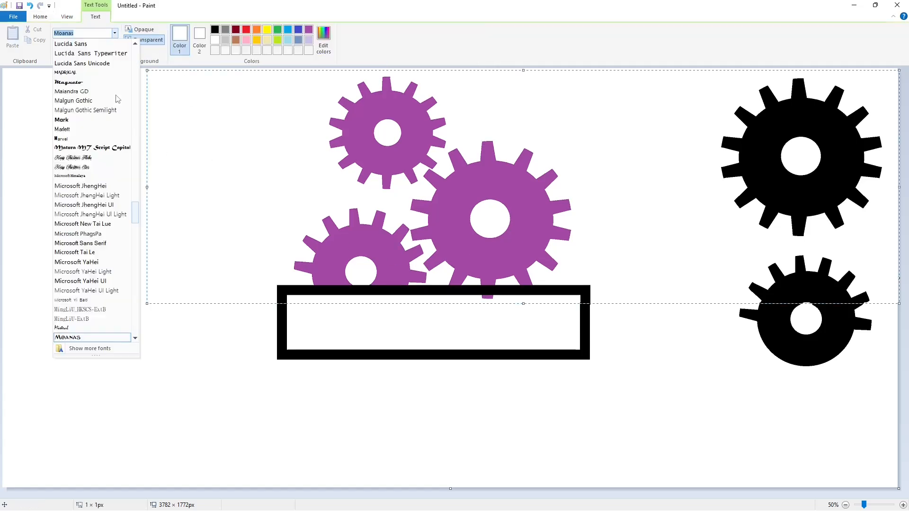
pyautogui.scroll(-15, 94, 244)
pyautogui.scroll(-3, 94, 245)
pyautogui.click(94, 280)
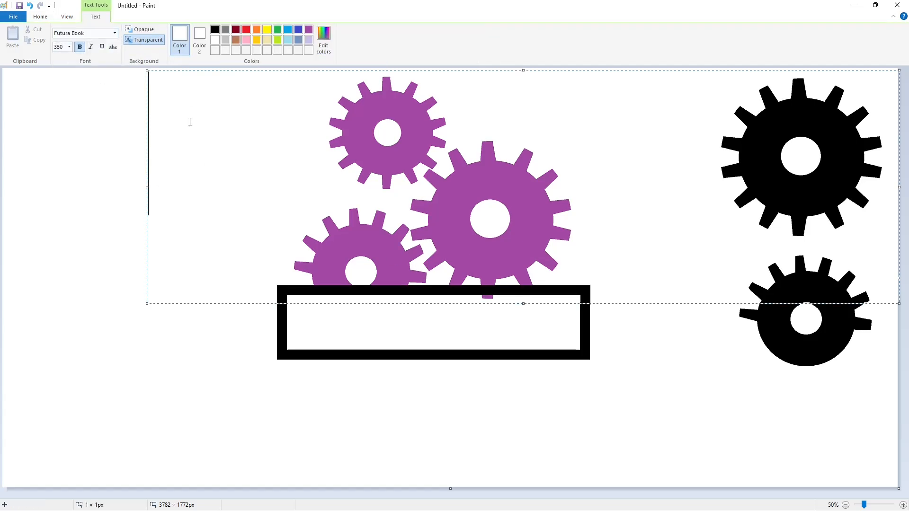
pyautogui.click(215, 29)
pyautogui.write('NOGGIN')
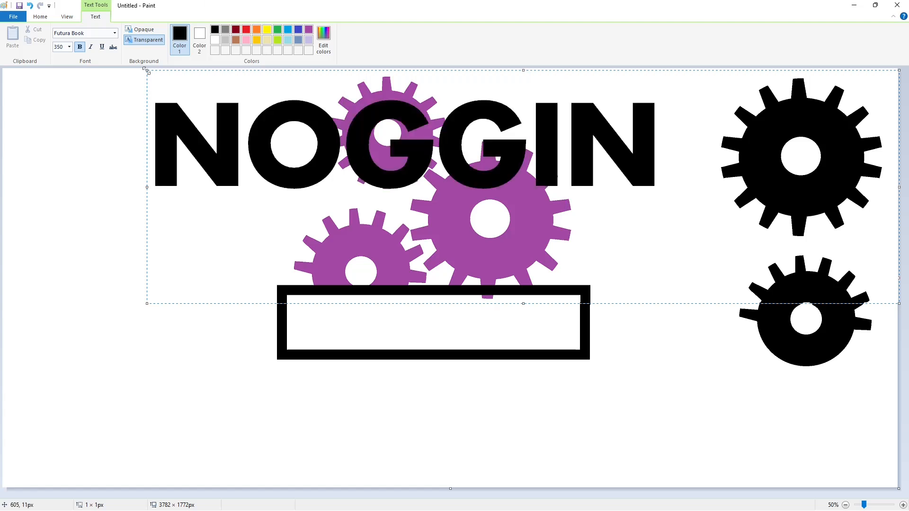
# Enlarge the NOGGIN text to size 150 and move it into the black frame
pyautogui.hotkey('ctrl', 'a')
pyautogui.click(69, 47)
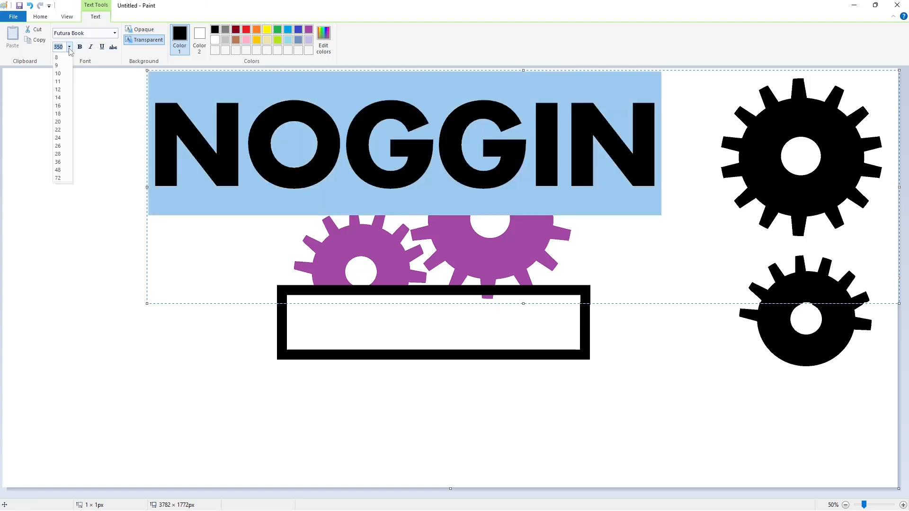
pyautogui.write('100')
pyautogui.press('Return')
pyautogui.click(230, 256)
pyautogui.moveTo(523, 303); pyautogui.dragTo(524, 459)
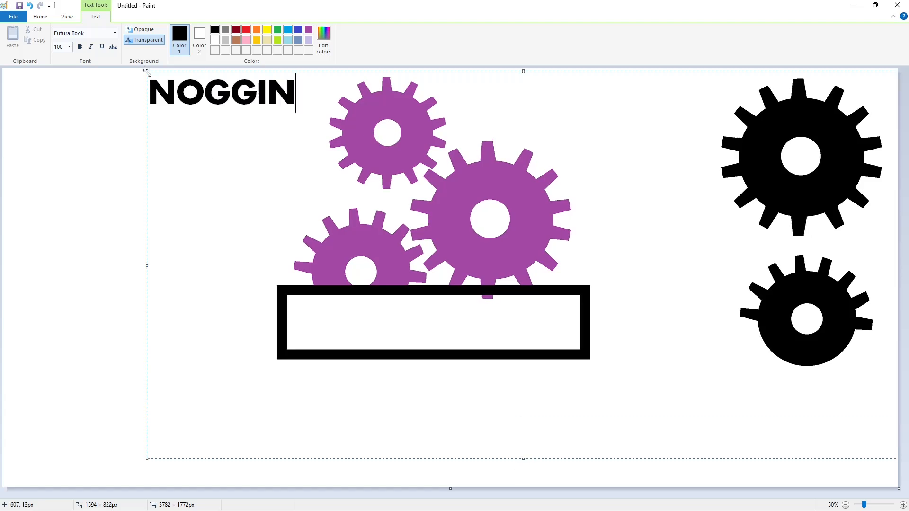
pyautogui.moveTo(147, 71); pyautogui.dragTo(297, 298)
pyautogui.hotkey('ctrl', 'a')
pyautogui.click(69, 47)
pyautogui.write('150')
pyautogui.press('Return')
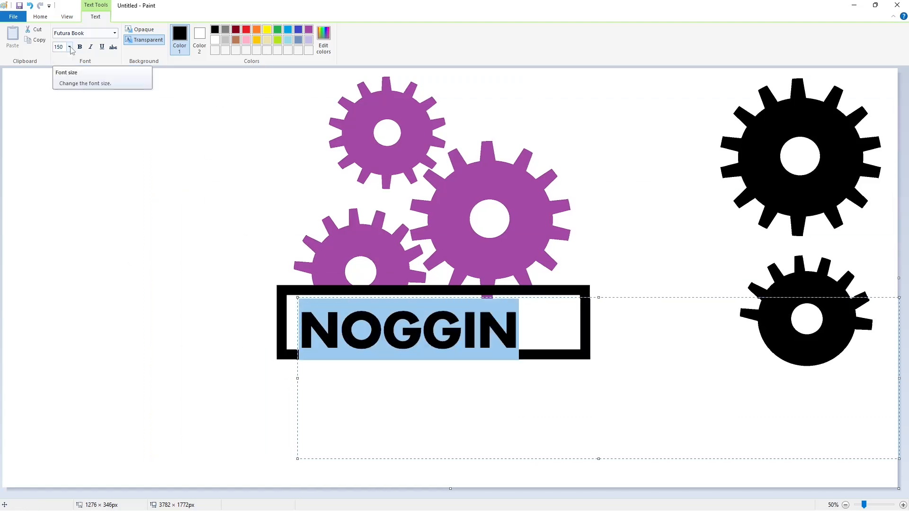
pyautogui.click(341, 325)
pyautogui.moveTo(295, 296); pyautogui.dragTo(293, 289)
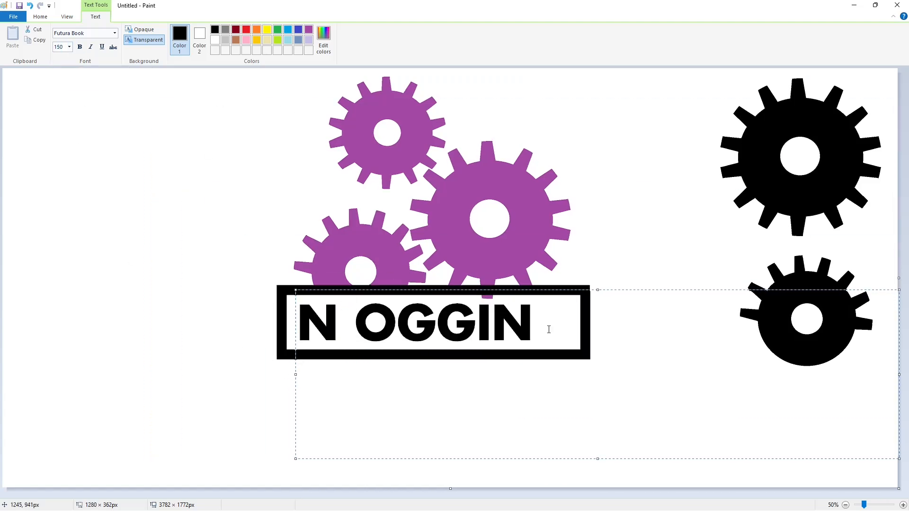
# Raise the text size to 170, nudge it into place, and trim it to just N
pyautogui.hotkey('ctrl', 'a')
pyautogui.click(69, 47)
pyautogui.press('Return')
pyautogui.click(360, 327)
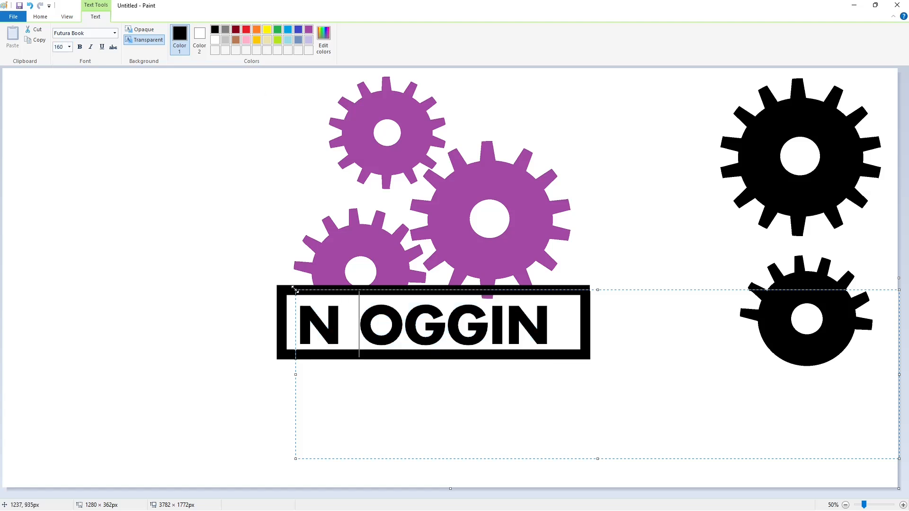
pyautogui.moveTo(295, 289); pyautogui.dragTo(296, 287)
pyautogui.moveTo(548, 321); pyautogui.dragTo(299, 320)
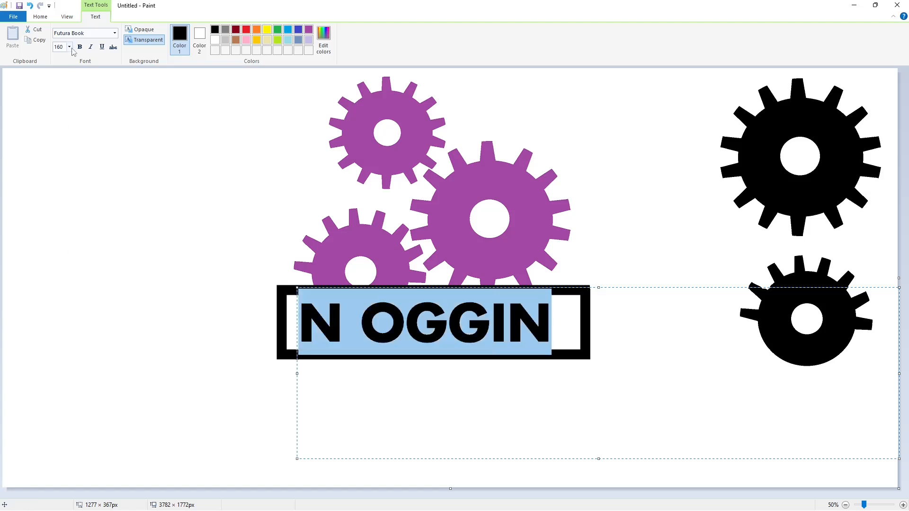
pyautogui.click(71, 47)
pyautogui.write('170')
pyautogui.press('Return')
pyautogui.moveTo(297, 287); pyautogui.dragTo(297, 287)
pyautogui.press('BackSpace')
pyautogui.press('BackSpace')
pyautogui.press('BackSpace')
pyautogui.press('BackSpace')
pyautogui.press('BackSpace')
pyautogui.press('BackSpace')
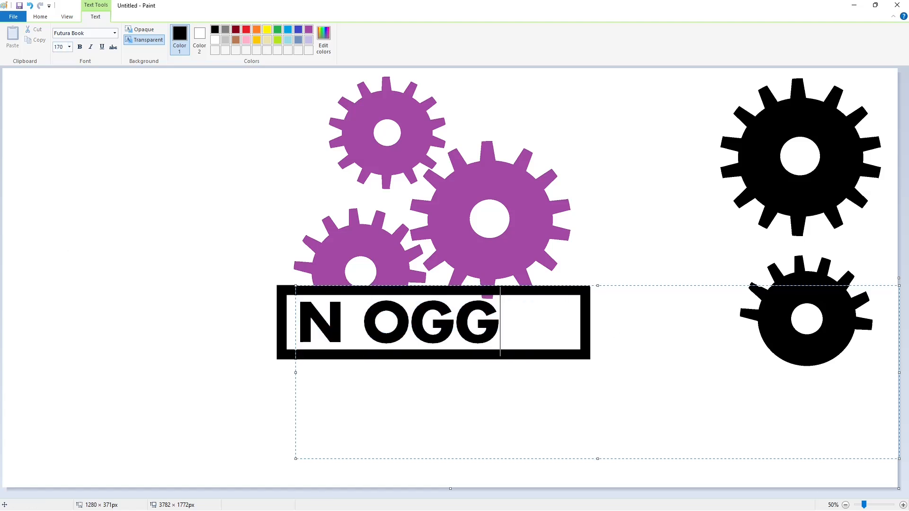
pyautogui.click(229, 304)
# Undo a trial white fill on the N, then add a blue O beside it
pyautogui.click(358, 38)
pyautogui.click(336, 322)
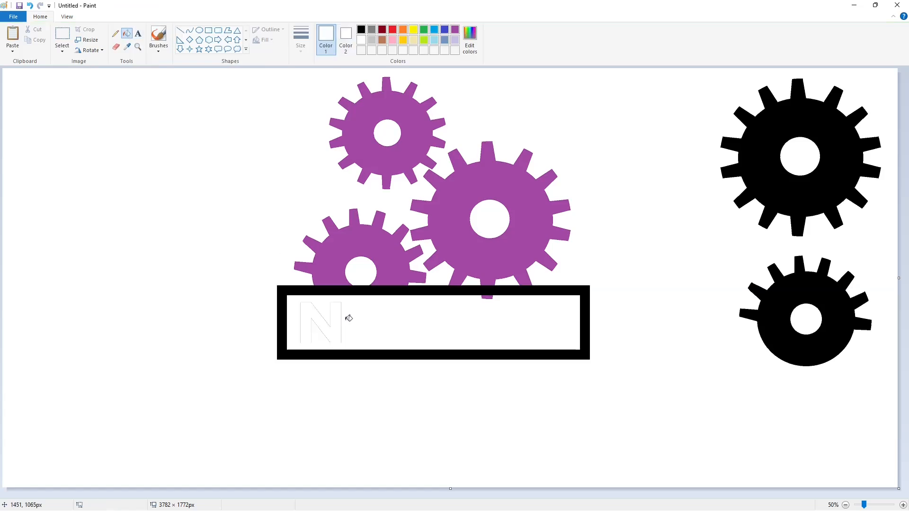
pyautogui.hotkey('ctrl', 'z')
pyautogui.click(140, 35)
pyautogui.click(361, 30)
pyautogui.click(353, 343)
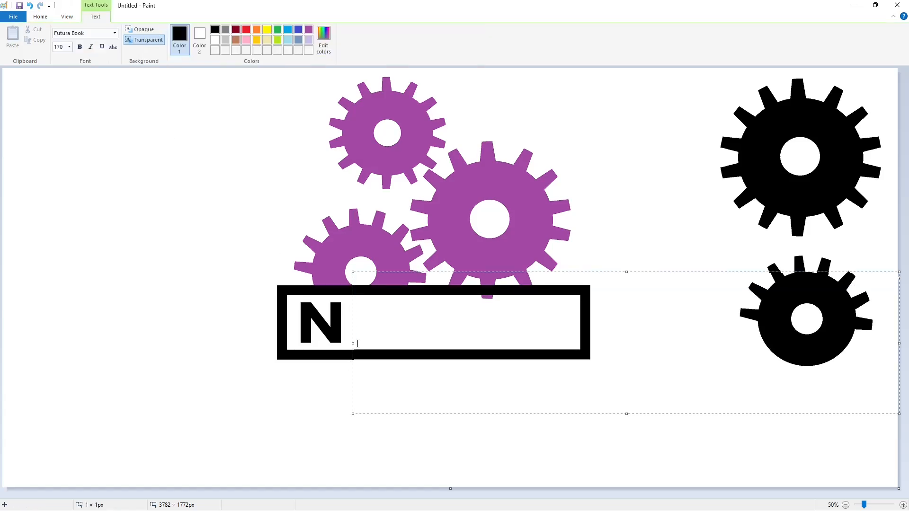
pyautogui.write('O')
pyautogui.moveTo(440, 322); pyautogui.dragTo(357, 318)
pyautogui.click(288, 29)
pyautogui.moveTo(352, 272); pyautogui.dragTo(347, 285)
pyautogui.click(341, 109)
# Add a pink G beside the O
pyautogui.click(393, 40)
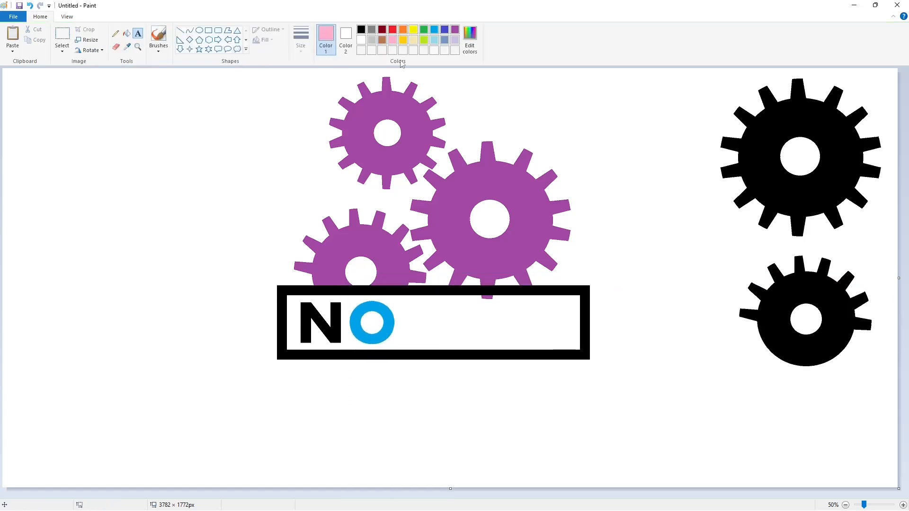
pyautogui.click(470, 40)
pyautogui.click(370, 326)
pyautogui.click(408, 275)
pyautogui.write('G')
pyautogui.moveTo(409, 275); pyautogui.dragTo(399, 282)
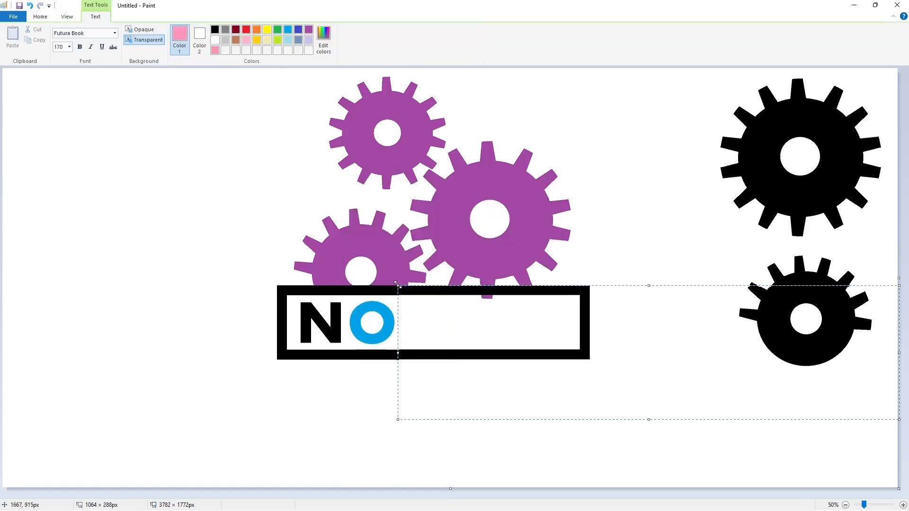
pyautogui.click(458, 319)
# Add a lime green G after the pink G
pyautogui.click(452, 252)
pyautogui.click(324, 40)
pyautogui.click(472, 209)
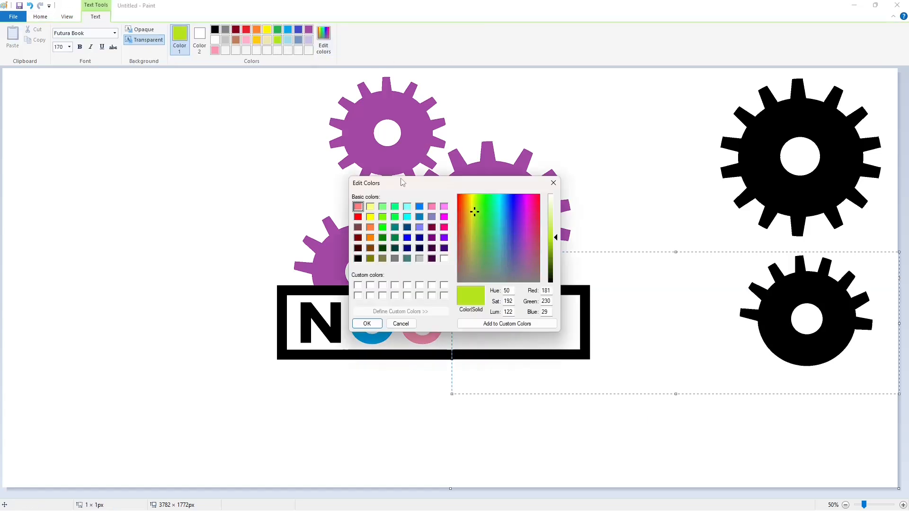
pyautogui.click(367, 323)
pyautogui.write('G')
pyautogui.moveTo(449, 251); pyautogui.dragTo(447, 284)
pyautogui.click(447, 278)
# Add a darkened blue I after the green G
pyautogui.click(434, 30)
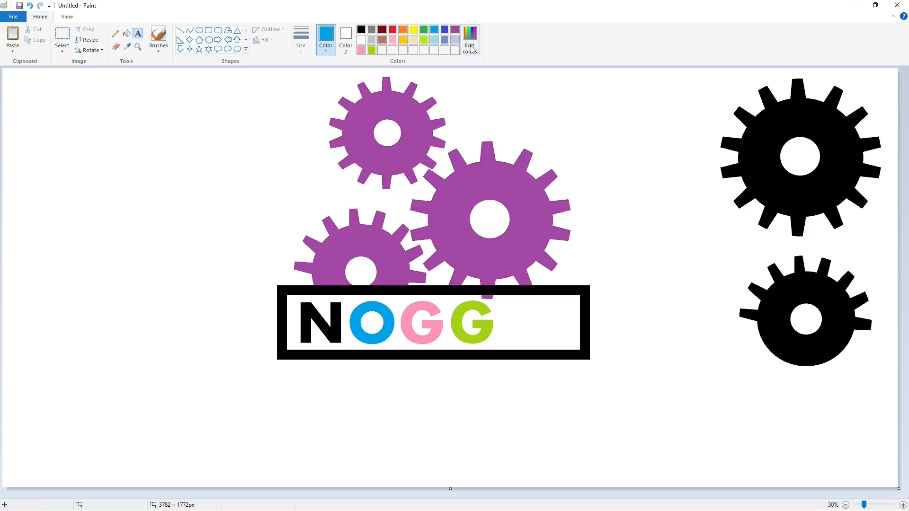
pyautogui.click(470, 40)
pyautogui.click(505, 200)
pyautogui.moveTo(556, 243); pyautogui.dragTo(555, 250)
pyautogui.click(367, 322)
pyautogui.click(446, 337)
pyautogui.write('I')
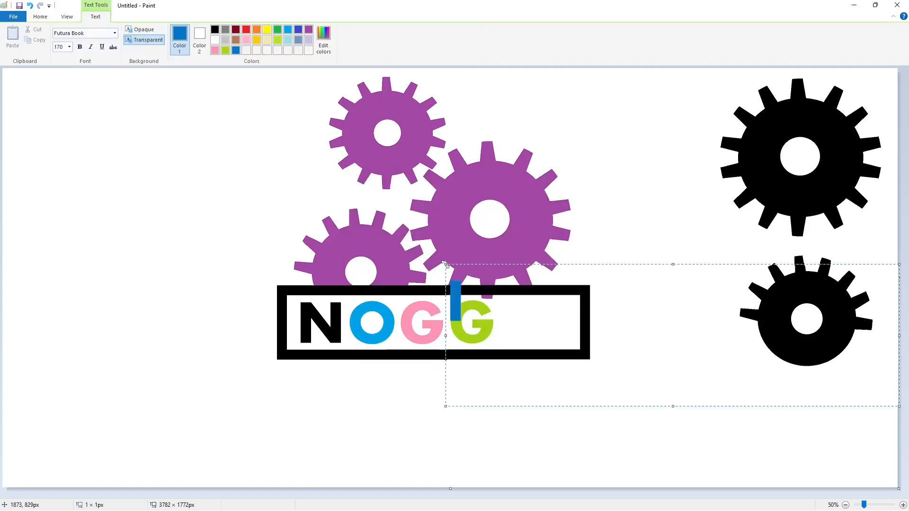
pyautogui.moveTo(445, 264); pyautogui.dragTo(498, 286)
pyautogui.click(270, 164)
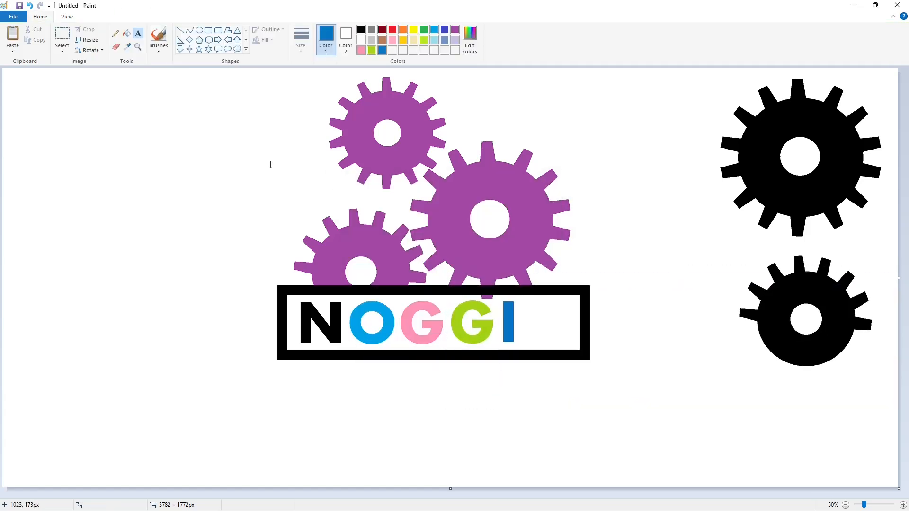
# Add a gold N right after the I
pyautogui.click(403, 40)
pyautogui.click(457, 261)
pyautogui.write('N')
pyautogui.moveTo(458, 262); pyautogui.dragTo(520, 283)
pyautogui.click(360, 299)
# Fill the gear tooth inside the frame white and the first N green
pyautogui.click(903, 505)
pyautogui.scroll(-5, 662, 450)
pyautogui.moveTo(363, 495); pyautogui.dragTo(543, 493)
pyautogui.click(126, 33)
pyautogui.click(361, 40)
pyautogui.click(590, 209)
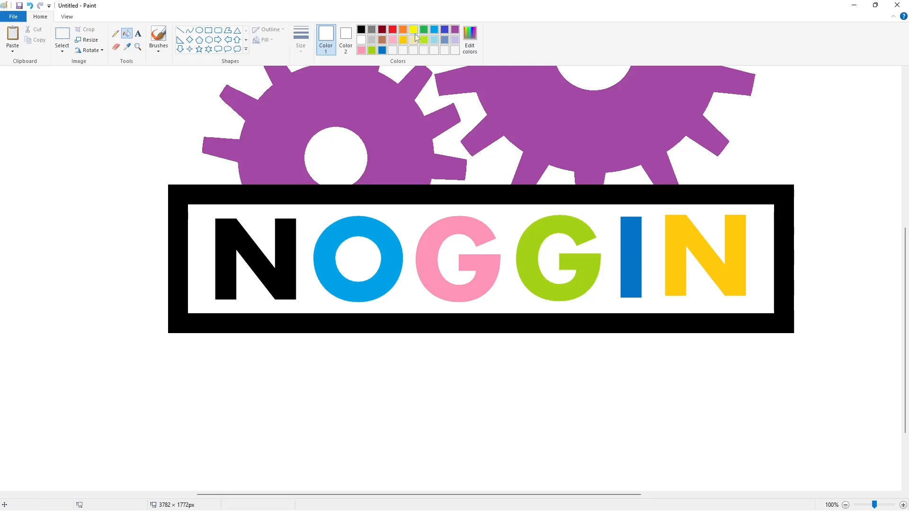
pyautogui.click(423, 30)
pyautogui.click(285, 232)
# Draw a small black oval inside the blue O and fill it black as the pupil
pyautogui.click(199, 30)
pyautogui.click(361, 30)
pyautogui.click(301, 38)
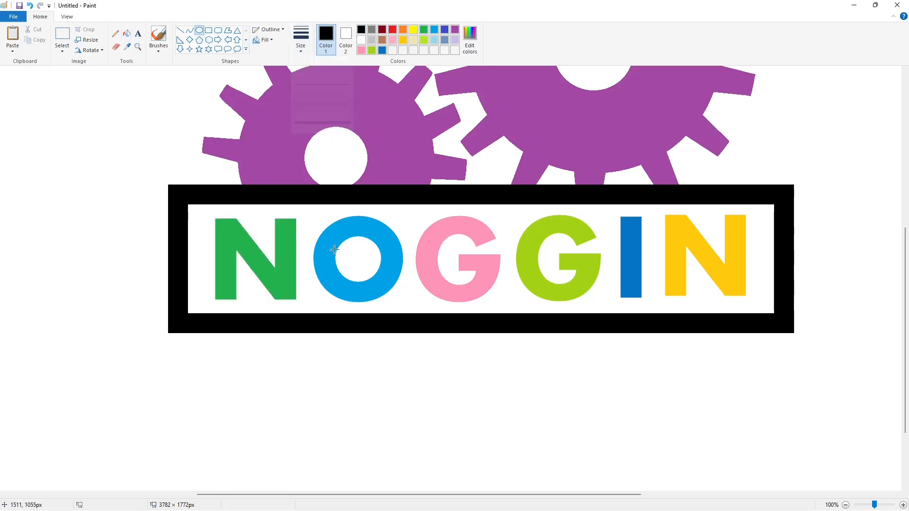
pyautogui.click(322, 104)
pyautogui.moveTo(348, 247); pyautogui.dragTo(371, 272)
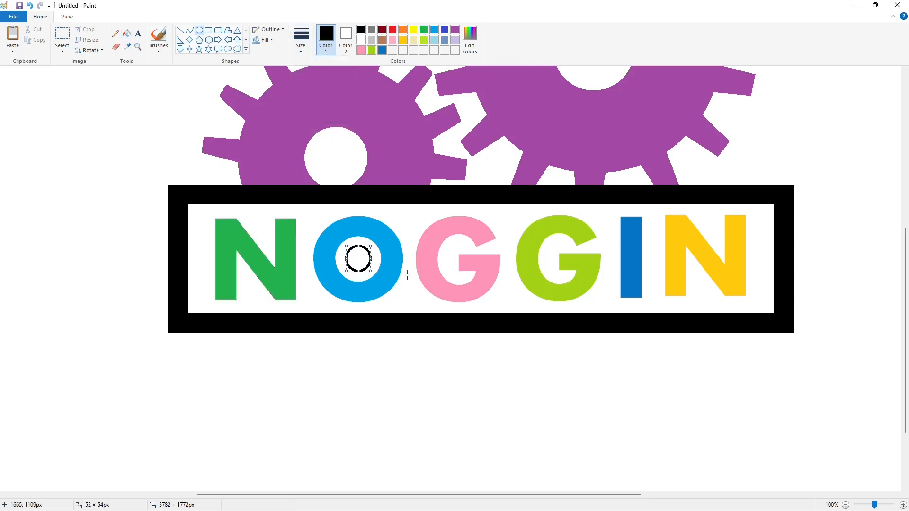
pyautogui.click(126, 34)
pyautogui.click(359, 258)
# Add a thick white line glint to the pupil, then zoom back out
pyautogui.click(180, 30)
pyautogui.click(301, 38)
pyautogui.click(315, 84)
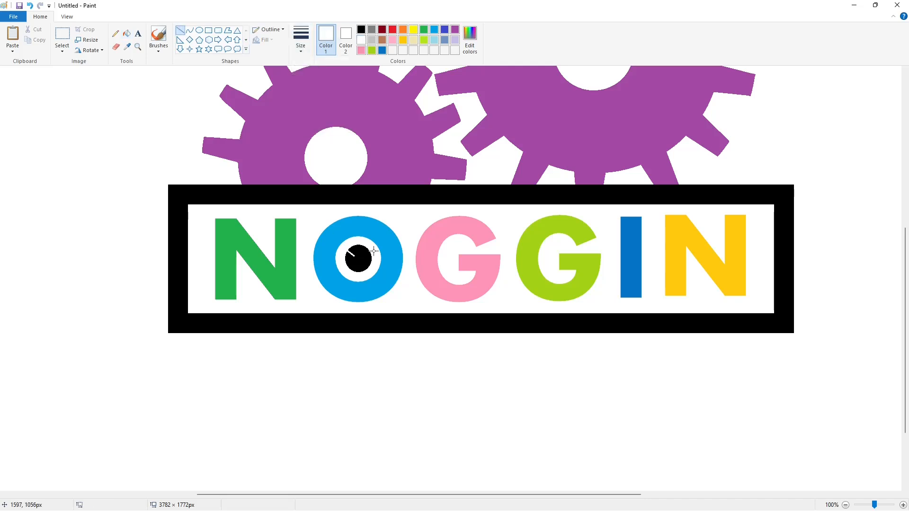
pyautogui.click(127, 33)
pyautogui.click(845, 505)
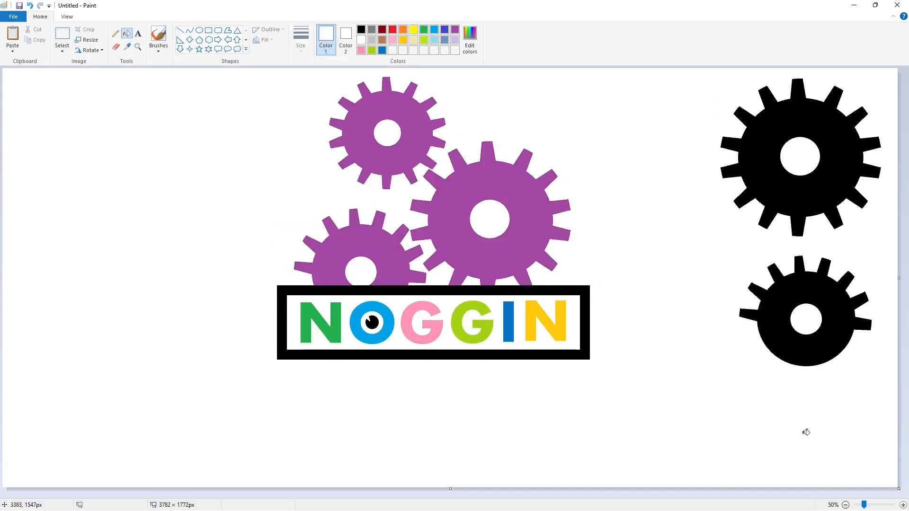
# Draw a large black U-shaped head outline below the frame with the Curve tool
pyautogui.click(189, 30)
pyautogui.click(361, 29)
pyautogui.click(302, 48)
pyautogui.click(318, 122)
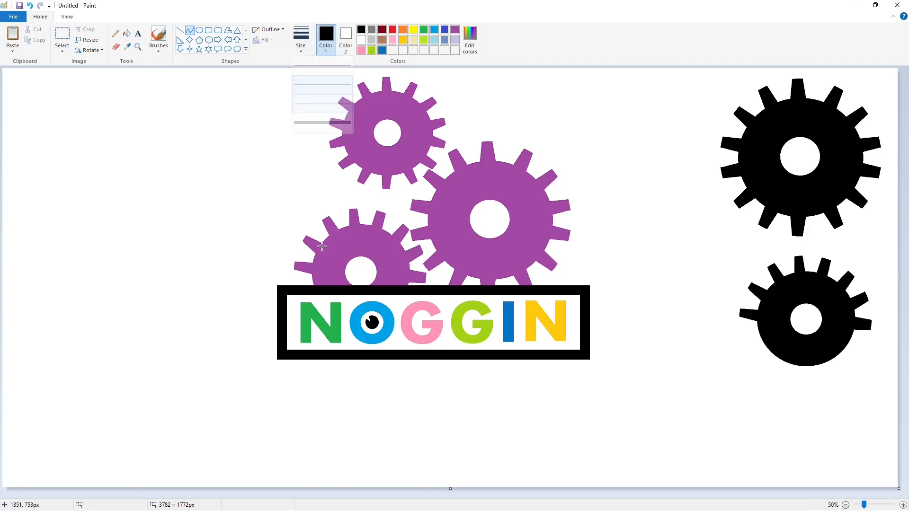
pyautogui.moveTo(560, 359); pyautogui.dragTo(539, 385)
pyautogui.moveTo(550, 374); pyautogui.dragTo(322, 381)
pyautogui.hotkey('ctrl', 'z')
pyautogui.moveTo(435, 377)
pyautogui.mouseDown()
pyautogui.moveTo(402, 385)
pyautogui.moveTo(431, 497)
pyautogui.mouseUp()
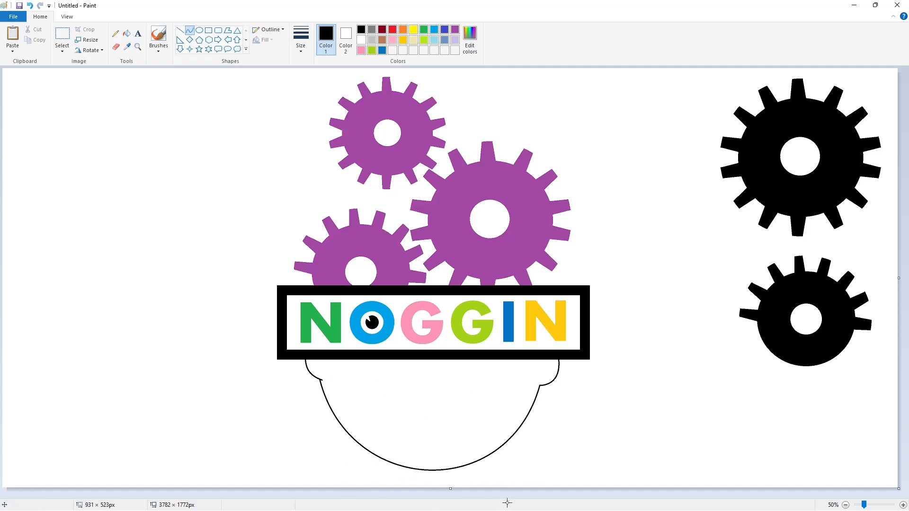
pyautogui.click(603, 453)
# Draw the inner face curve and a nose curve inside the head outline
pyautogui.moveTo(329, 364); pyautogui.dragTo(520, 399)
pyautogui.moveTo(398, 417); pyautogui.dragTo(352, 471)
pyautogui.moveTo(426, 478); pyautogui.dragTo(474, 498)
pyautogui.click(562, 462)
pyautogui.moveTo(327, 365); pyautogui.dragTo(453, 376)
pyautogui.moveTo(415, 367)
pyautogui.mouseDown()
pyautogui.moveTo(446, 361)
pyautogui.moveTo(413, 381)
pyautogui.mouseUp()
pyautogui.click(475, 378)
# Add the remaining face curves and fill the head shape black
pyautogui.moveTo(419, 386)
pyautogui.mouseDown()
pyautogui.moveTo(463, 381)
pyautogui.moveTo(434, 408)
pyautogui.mouseUp()
pyautogui.click(433, 408)
pyautogui.click(466, 382)
pyautogui.moveTo(462, 381); pyautogui.dragTo(522, 401)
pyautogui.moveTo(491, 389); pyautogui.dragTo(486, 387)
pyautogui.click(567, 398)
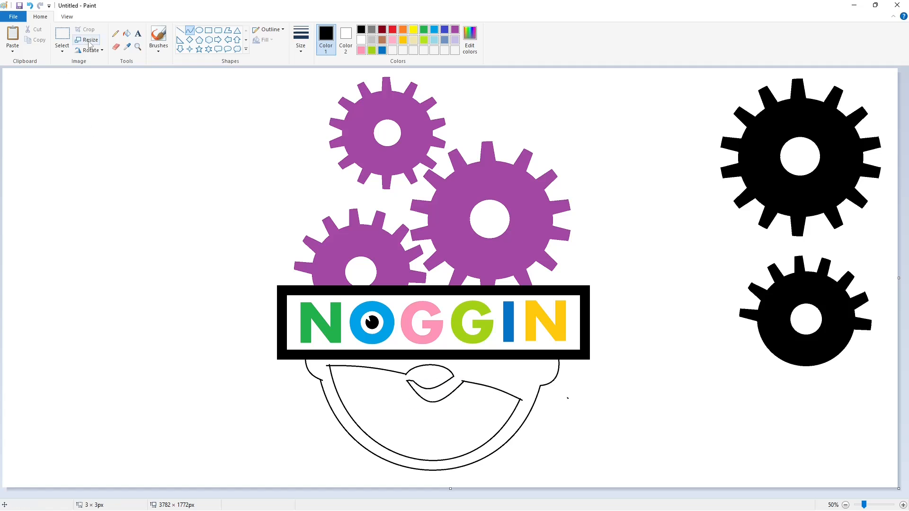
pyautogui.click(126, 33)
pyautogui.click(515, 376)
# Draw the curved smile line and lower lip across the white face
pyautogui.click(190, 30)
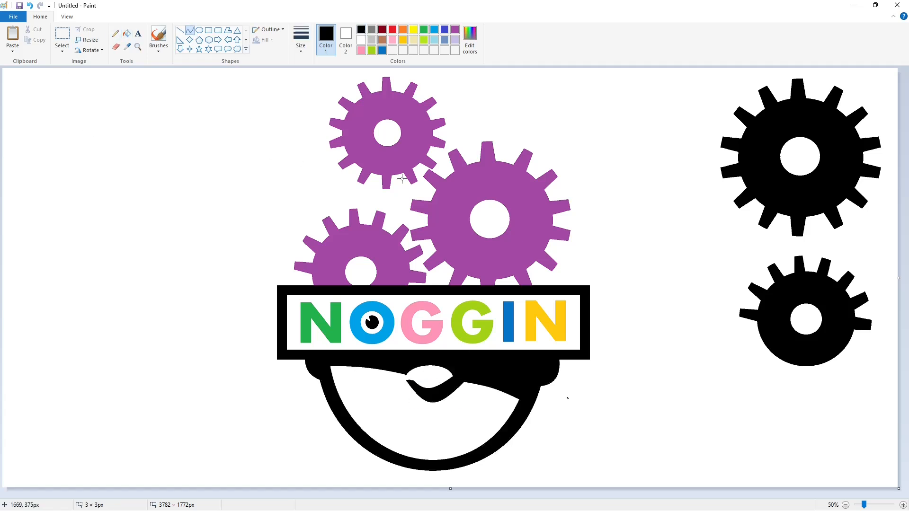
pyautogui.moveTo(485, 400); pyautogui.dragTo(368, 405)
pyautogui.moveTo(462, 404); pyautogui.dragTo(472, 425)
pyautogui.moveTo(423, 429); pyautogui.dragTo(405, 441)
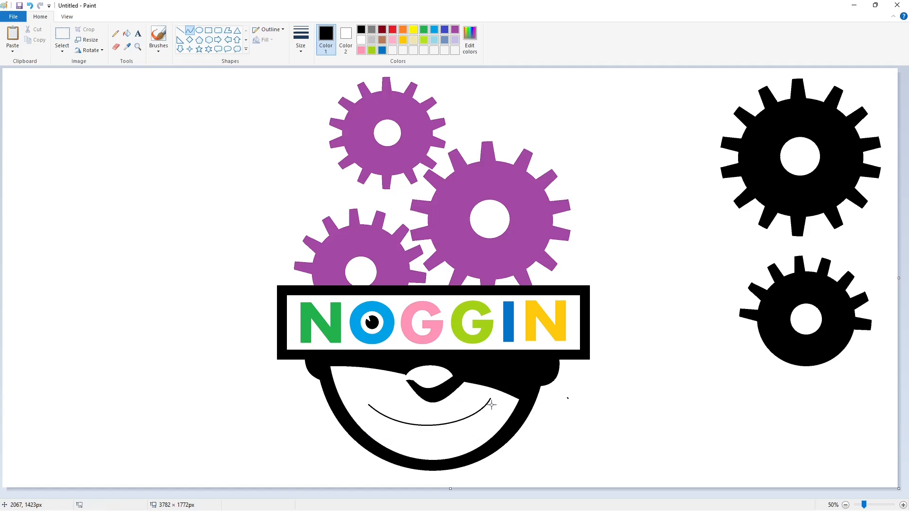
pyautogui.moveTo(484, 424); pyautogui.dragTo(368, 405)
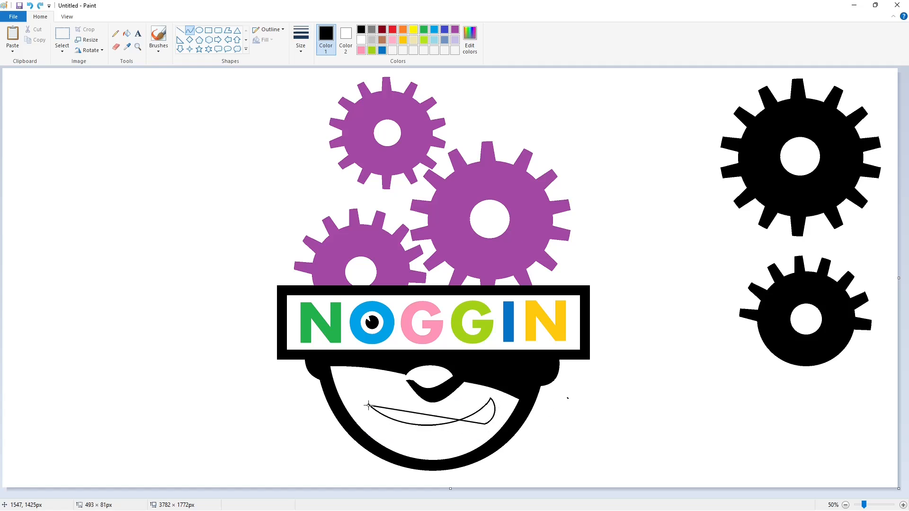
pyautogui.moveTo(437, 429); pyautogui.dragTo(438, 444)
pyautogui.moveTo(398, 439); pyautogui.dragTo(389, 440)
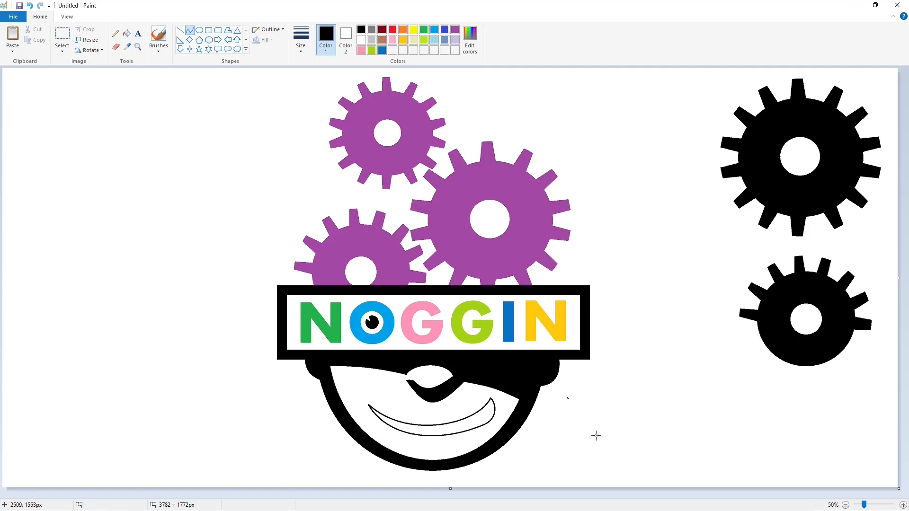
pyautogui.click(180, 31)
pyautogui.click(455, 30)
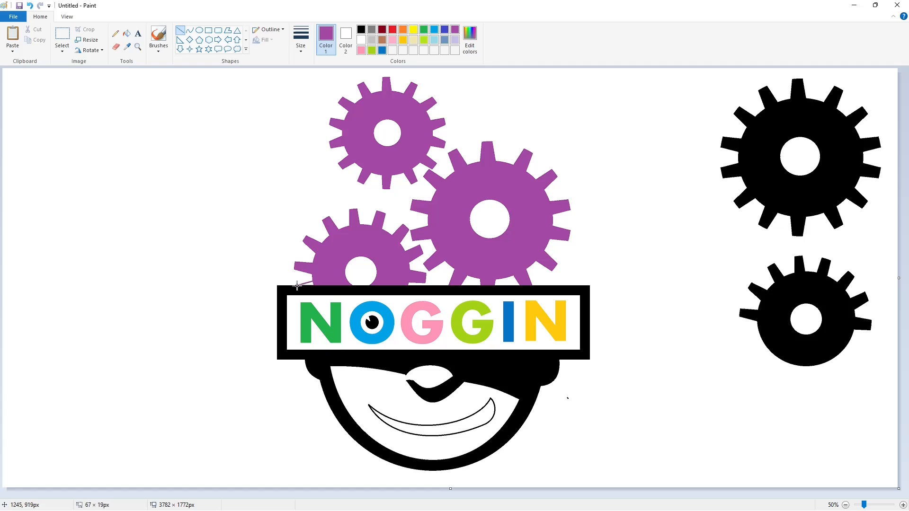
# Zoom in on the face and fill the outlined smile black
pyautogui.click(127, 33)
pyautogui.click(904, 505)
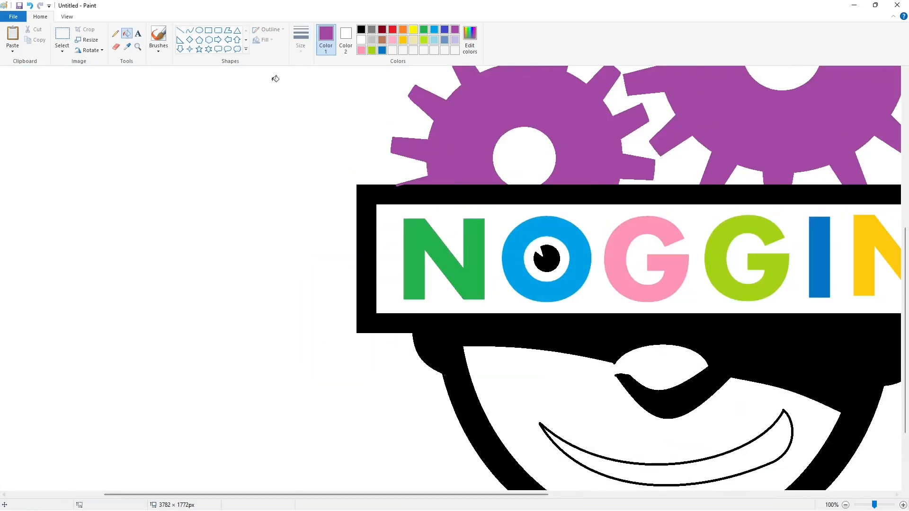
pyautogui.hotkey('ctrl', 'z')
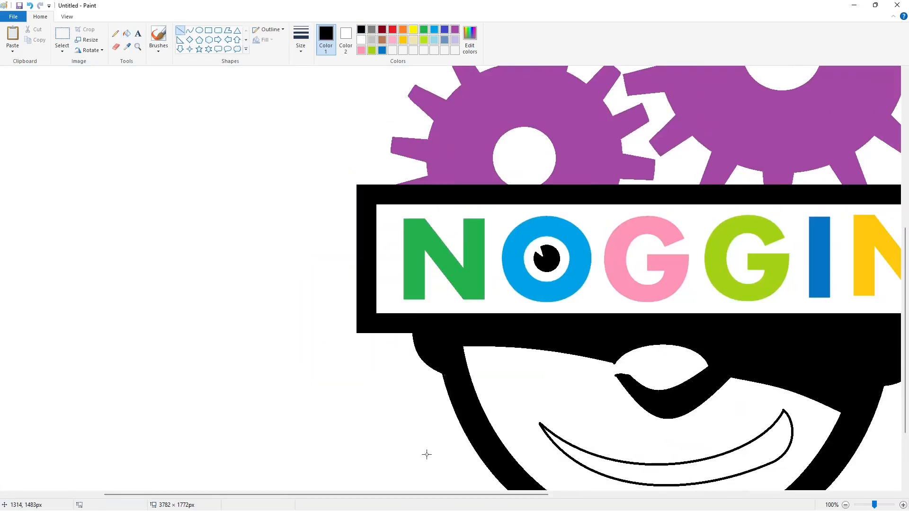
pyautogui.hscroll(5, 426, 455)
pyautogui.click(127, 33)
pyautogui.click(362, 40)
pyautogui.click(361, 29)
pyautogui.click(473, 472)
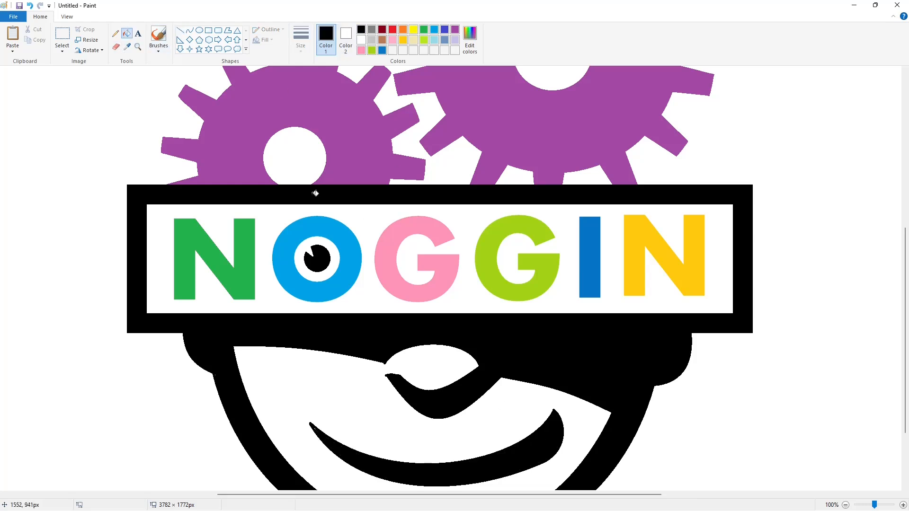
# Tidy stray marks around the smile and zoom back out to 50%
pyautogui.click(181, 31)
pyautogui.click(361, 40)
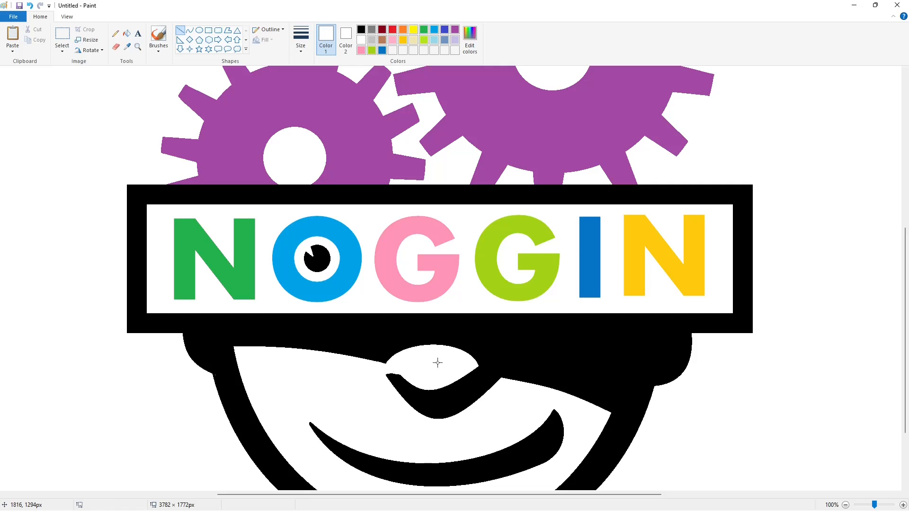
pyautogui.scroll(-2, 511, 318)
pyautogui.click(361, 29)
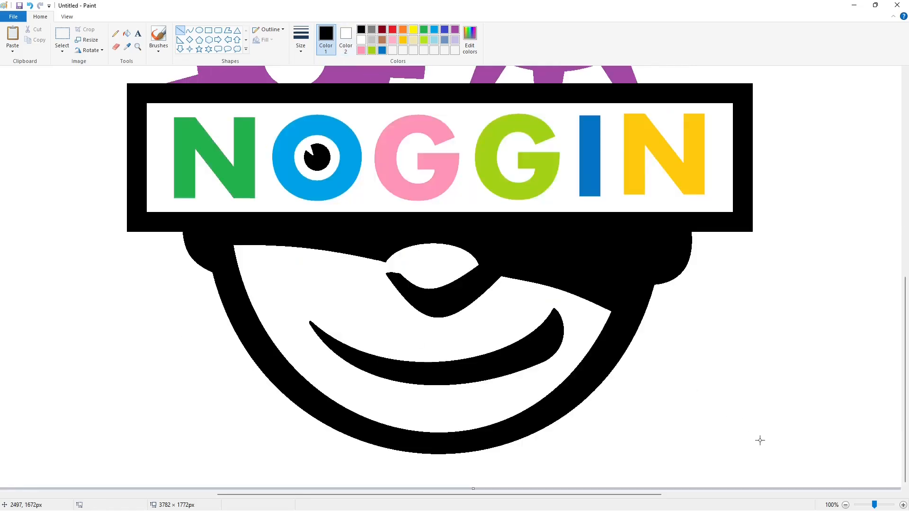
pyautogui.scroll(2, 649, 382)
pyautogui.scroll(4, 706, 368)
pyautogui.scroll(-4, 805, 427)
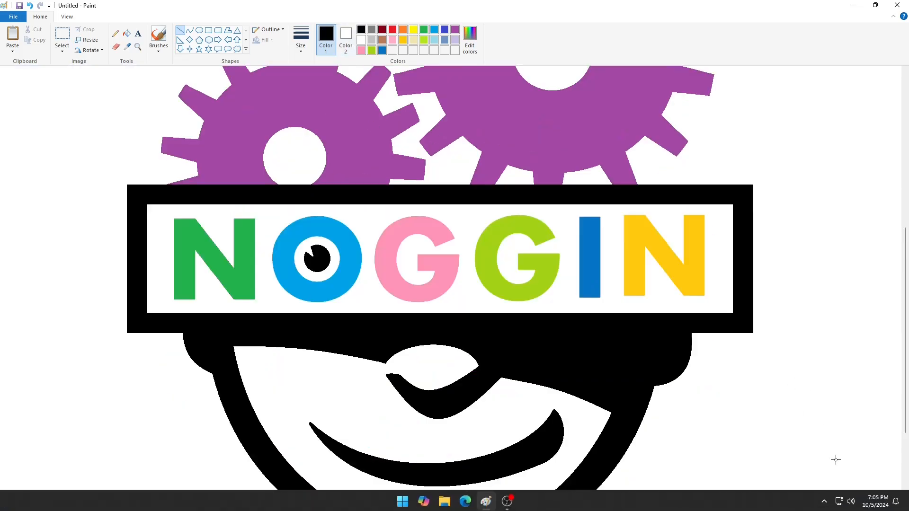
pyautogui.click(846, 505)
pyautogui.click(361, 40)
# Paint the two spare black gears white and fill the big gear light blue
pyautogui.click(126, 33)
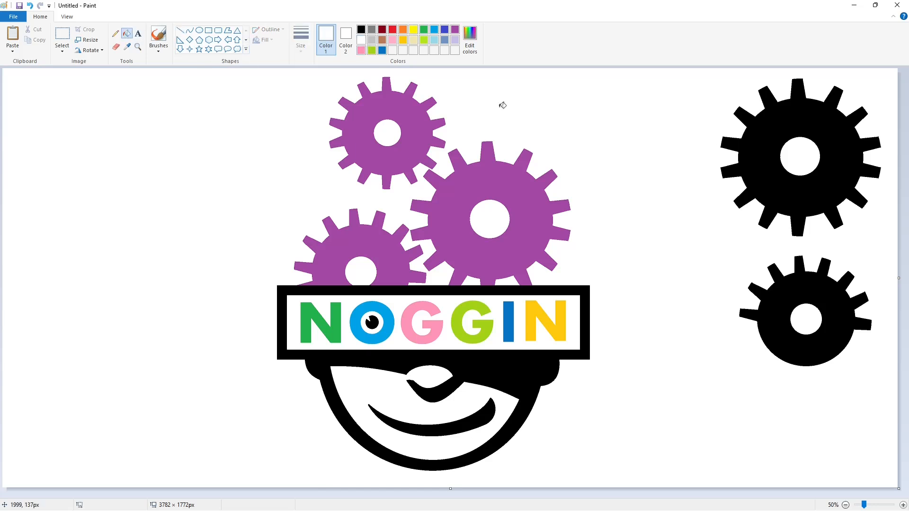
pyautogui.click(761, 172)
pyautogui.click(781, 275)
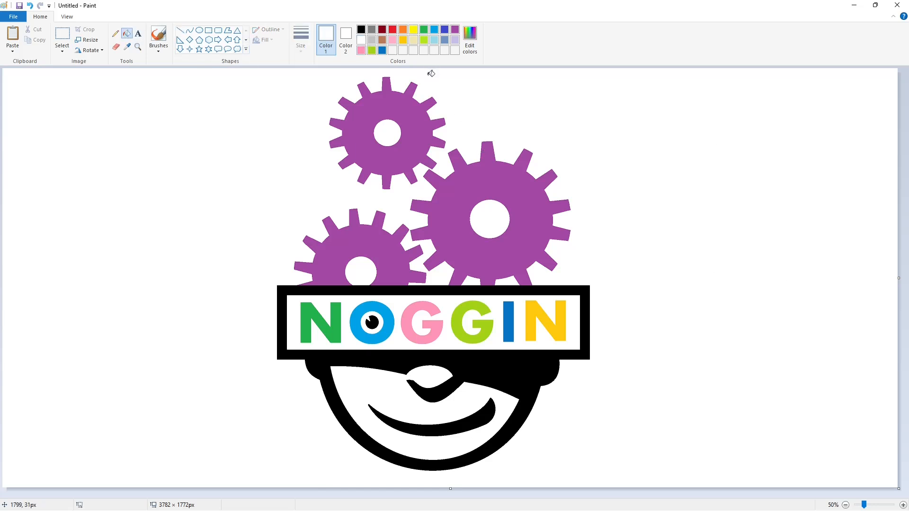
pyautogui.click(383, 50)
pyautogui.click(437, 31)
pyautogui.click(508, 183)
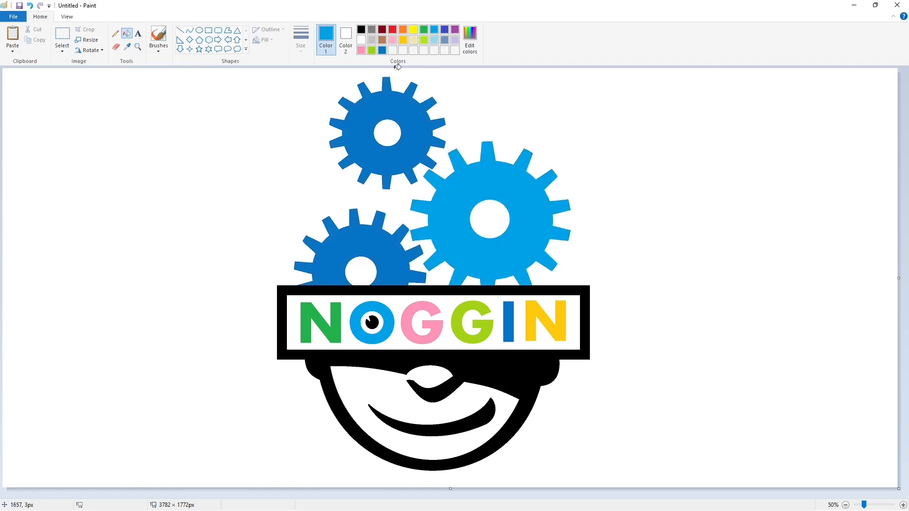
# Fill the frame, head and smile red
pyautogui.click(393, 29)
pyautogui.click(500, 355)
pyautogui.click(488, 410)
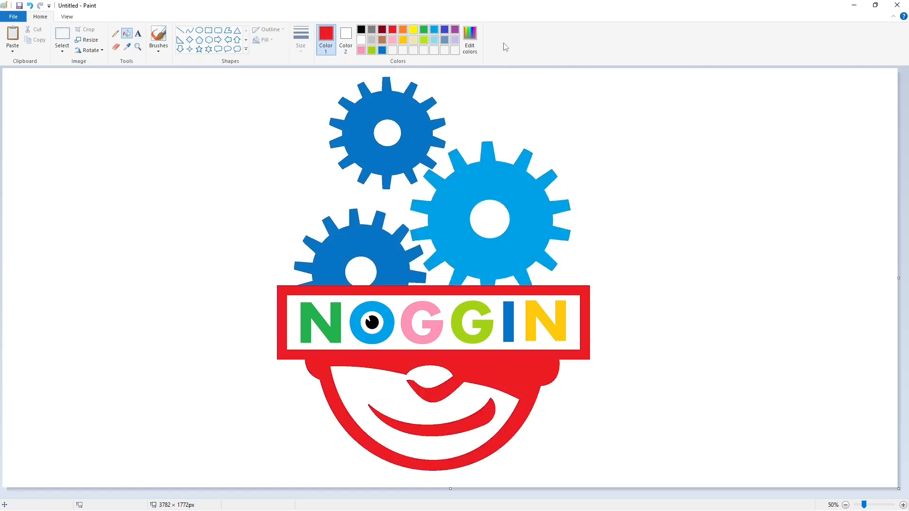